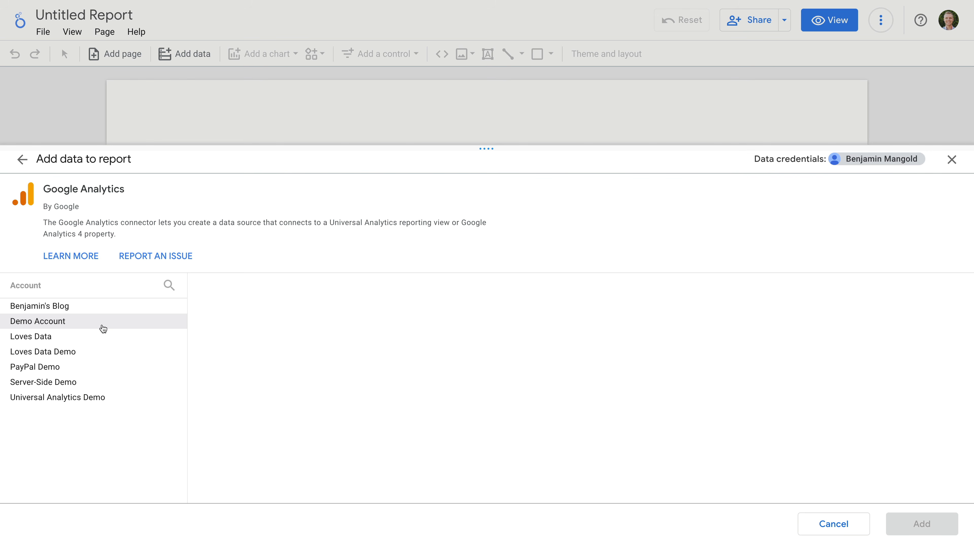
# - Add the GA4 - Google Merchandise Store property from the Demo Account to the report as a Google Analytics data source
pyautogui.click(92, 327)
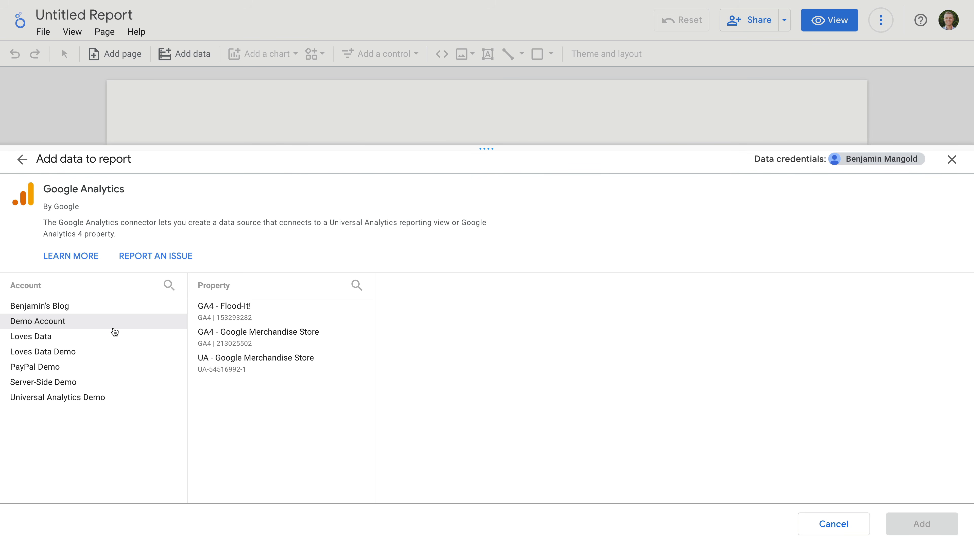
pyautogui.click(269, 341)
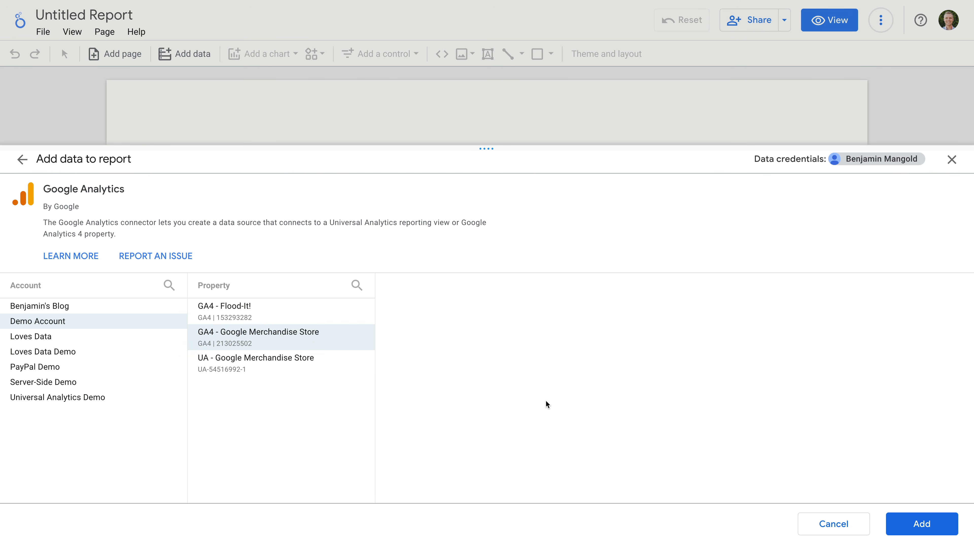
pyautogui.click(911, 522)
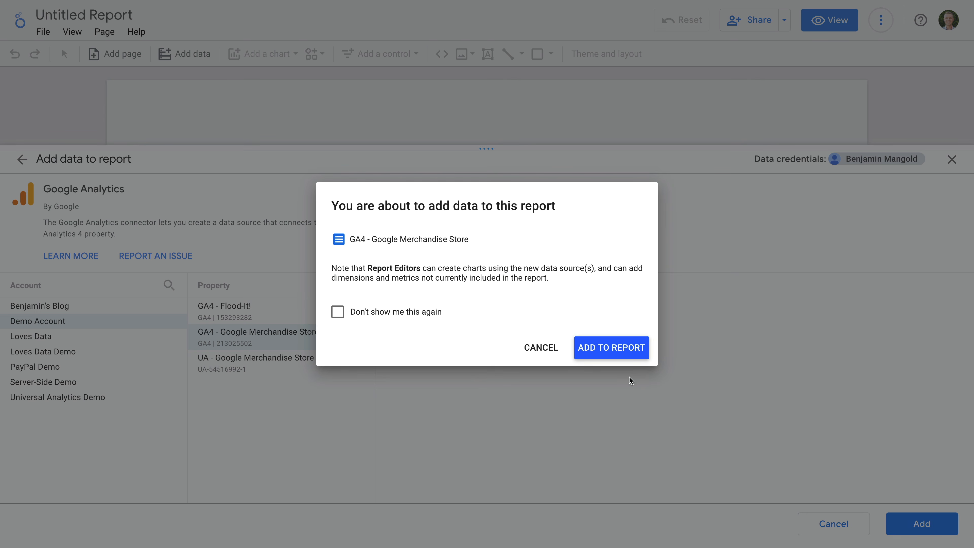
pyautogui.click(616, 351)
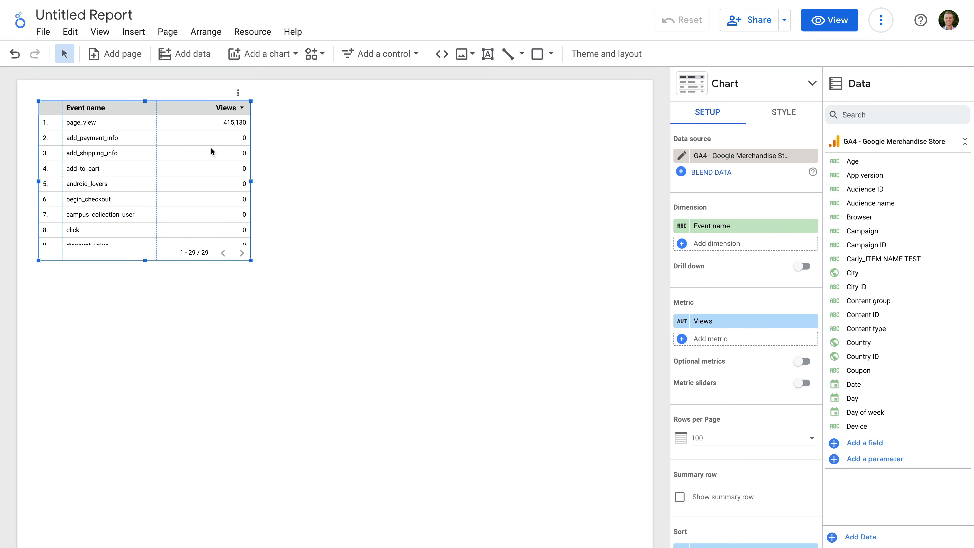
# - Convert the default table to a scorecard and shrink it to a small box near the page's upper-left corner
pyautogui.click(721, 88)
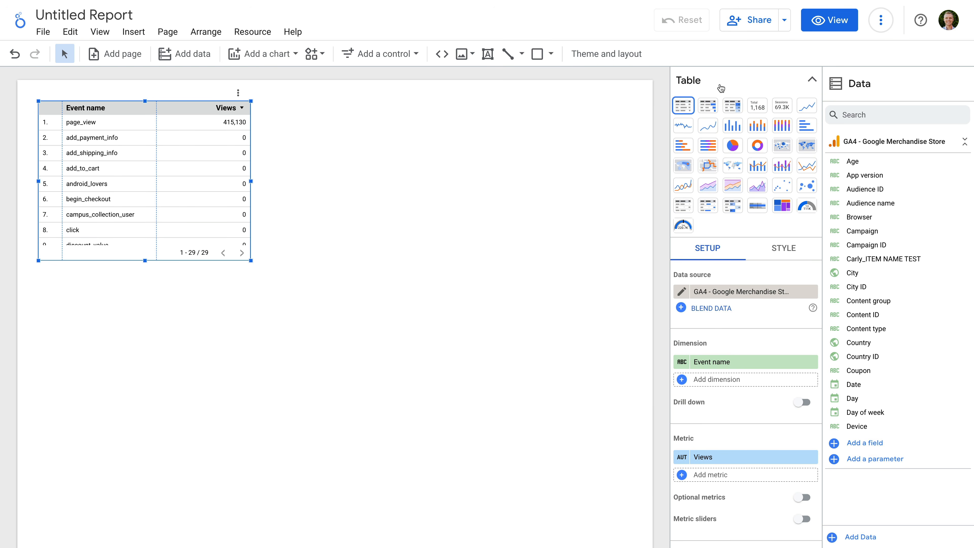
pyautogui.click(755, 107)
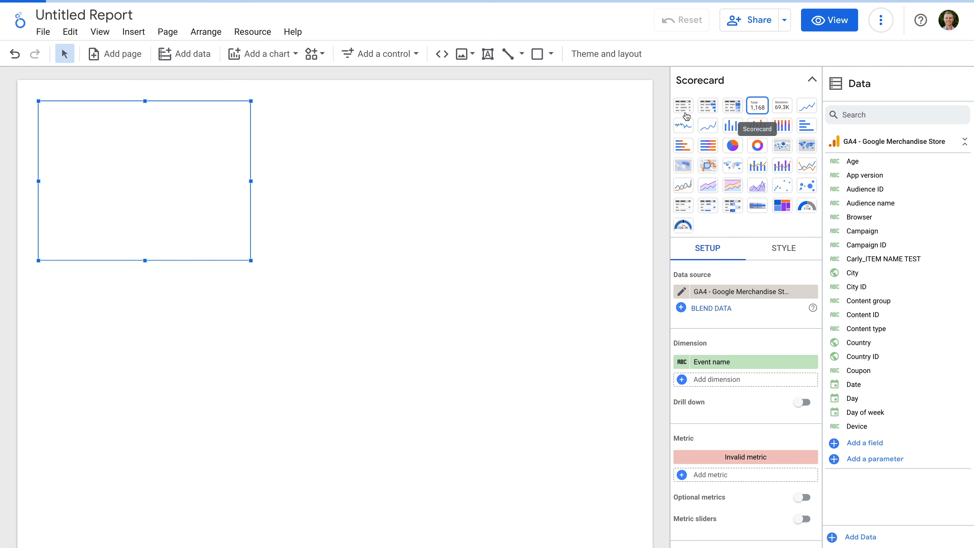
pyautogui.moveTo(250, 260); pyautogui.dragTo(111, 145)
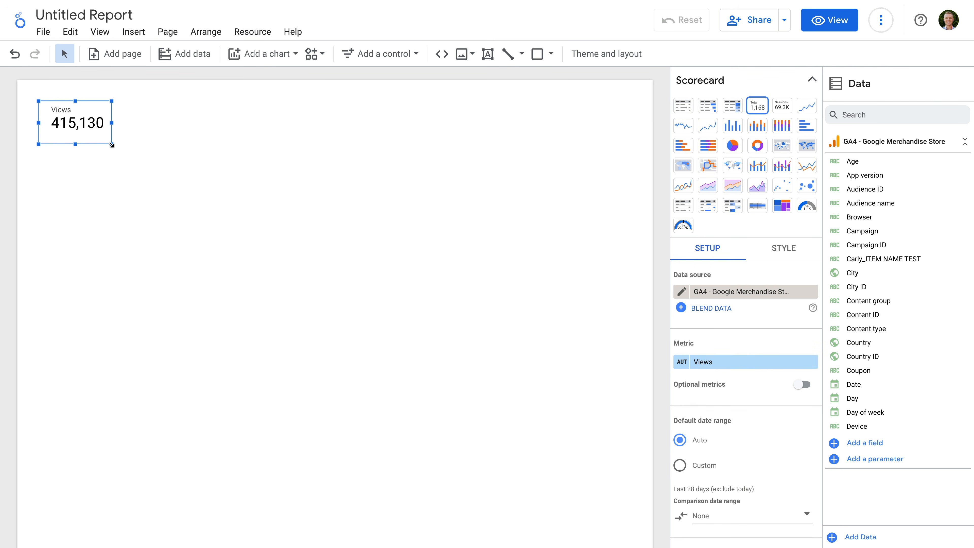
# - Set the scorecard's metric to Total users and move the scorecard slightly right and down on the page
pyautogui.click(709, 360)
pyautogui.write('total users')
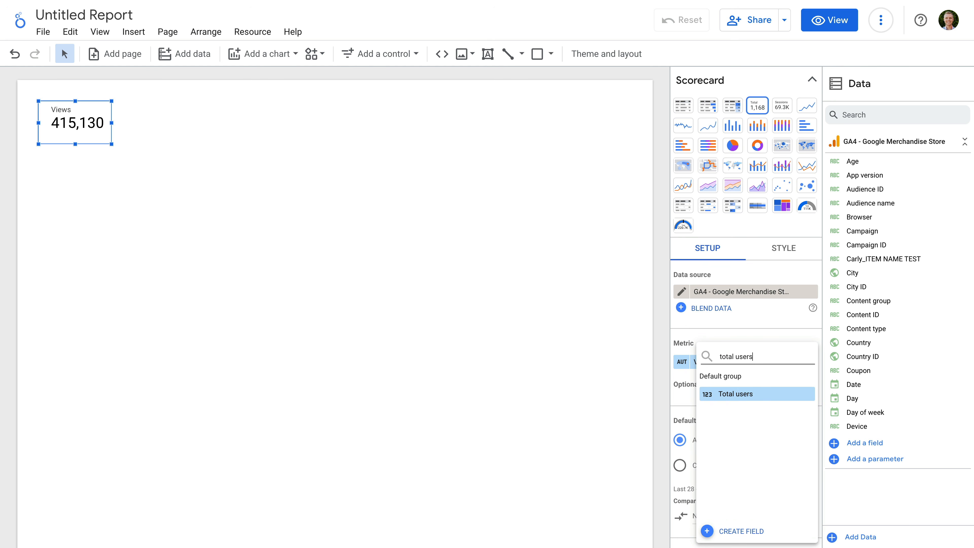
pyautogui.click(725, 394)
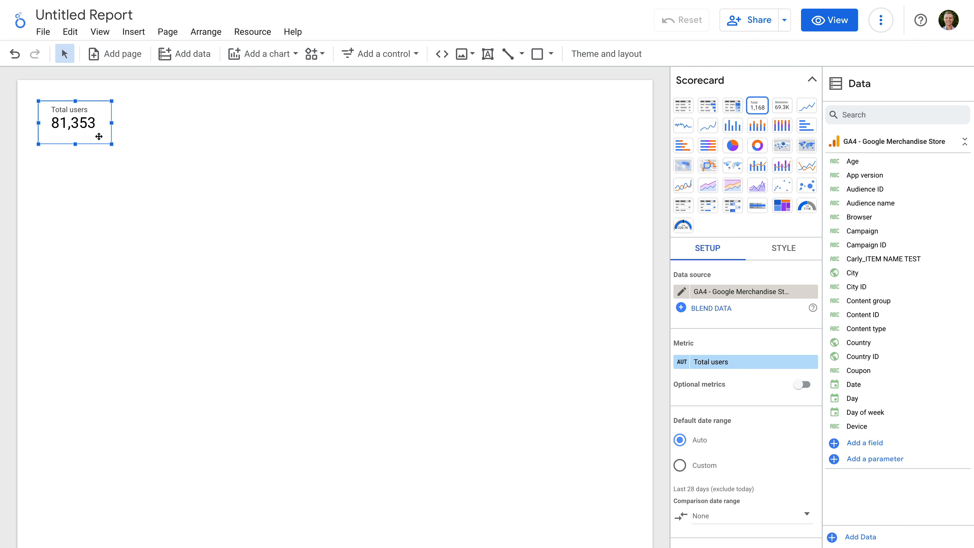
pyautogui.moveTo(99, 136); pyautogui.dragTo(120, 144)
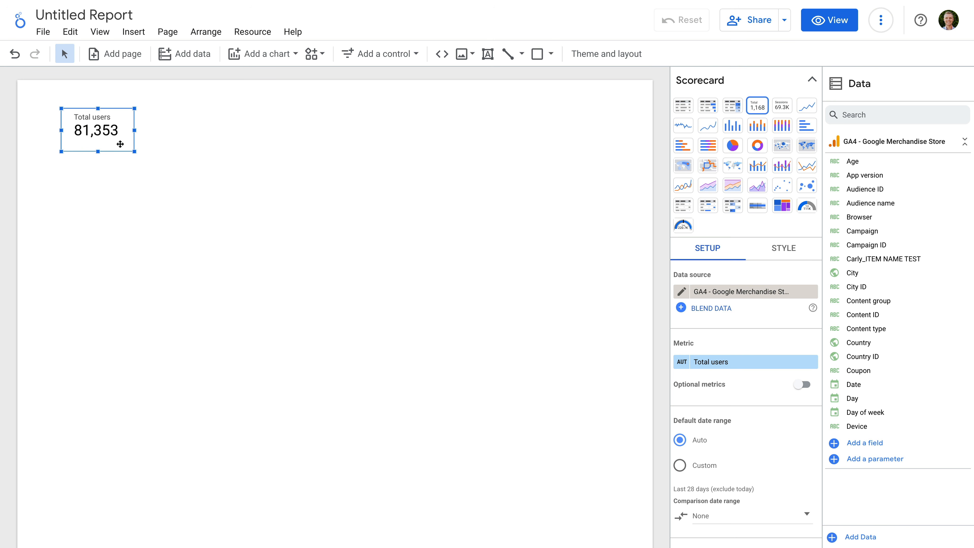
pyautogui.click(253, 32)
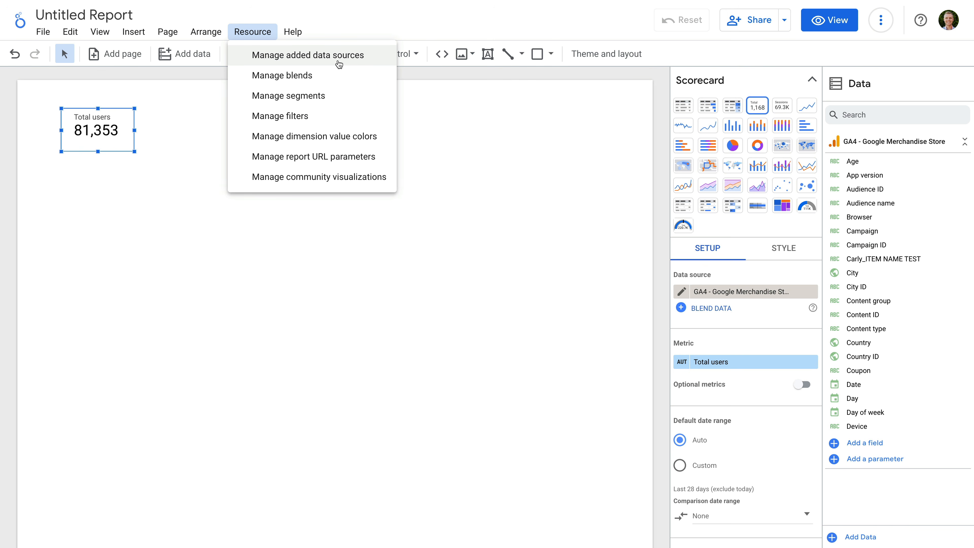
pyautogui.click(186, 118)
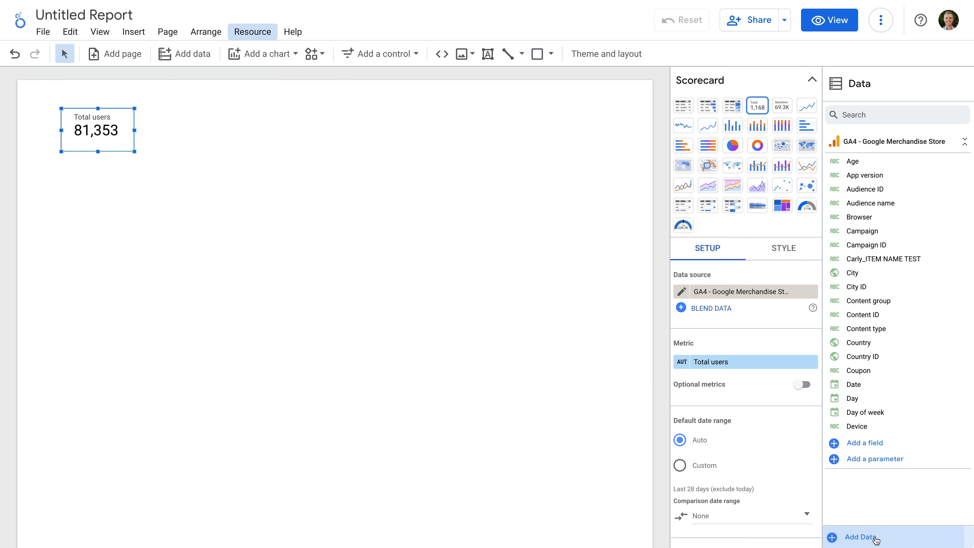
# - Add the existing [Sample] YouTube Data source to the report from the saved data sources
pyautogui.click(861, 537)
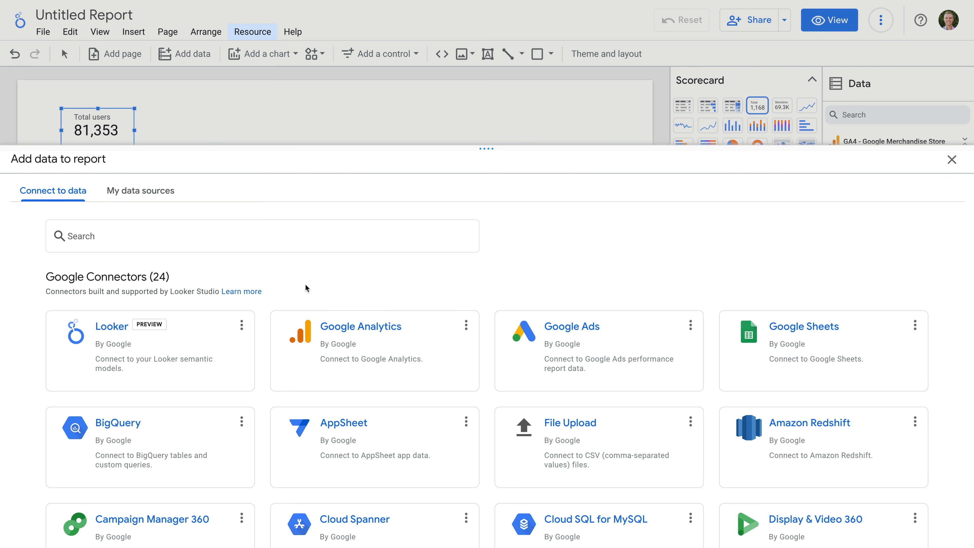
pyautogui.scroll(-1, 307, 288)
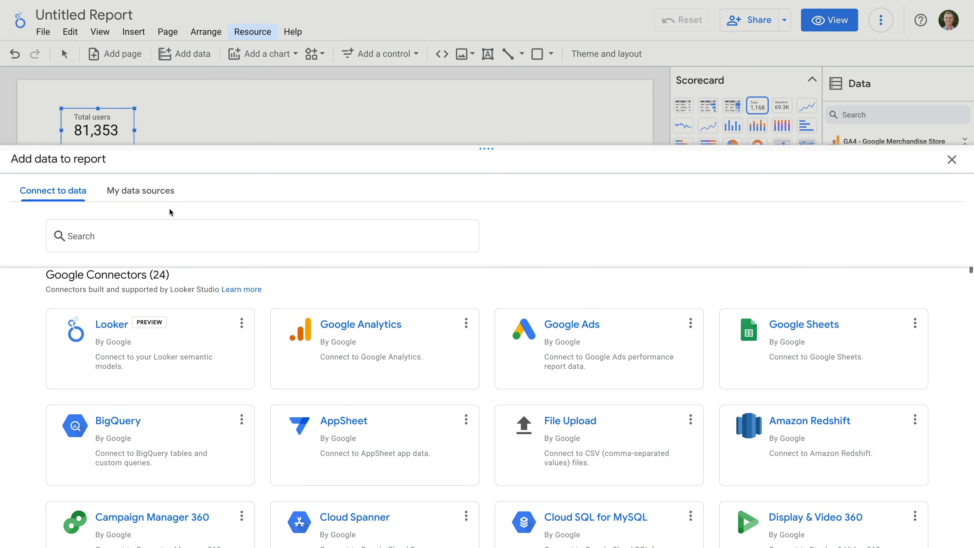
pyautogui.click(148, 200)
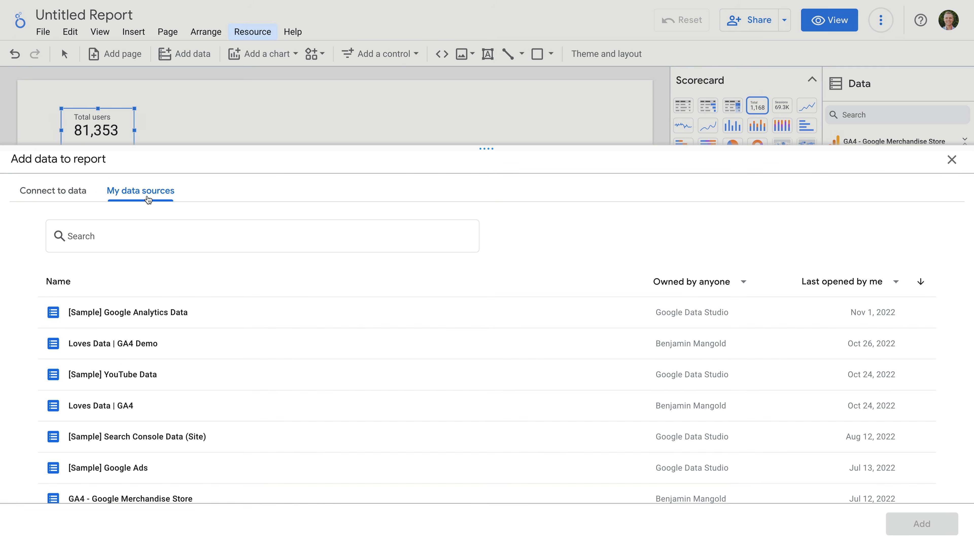
pyautogui.scroll(-3, 306, 354)
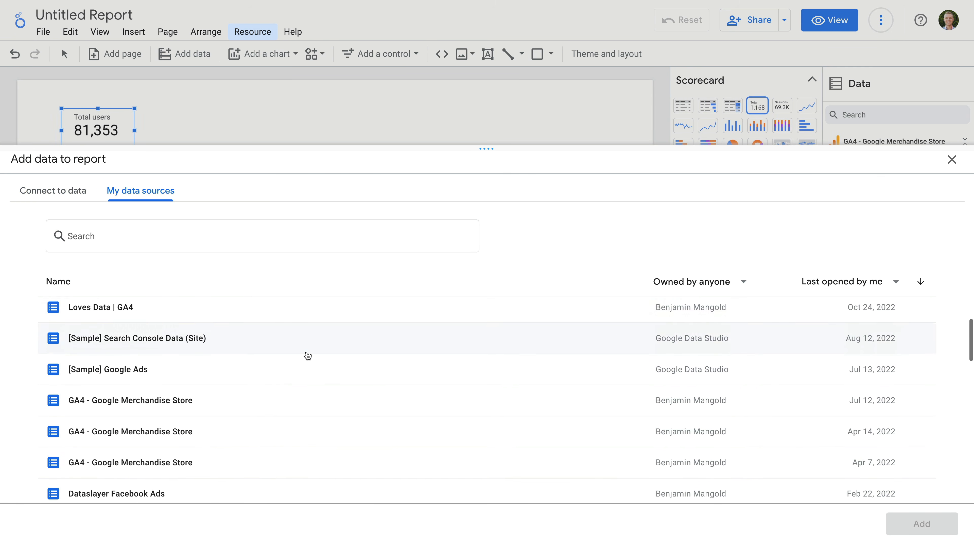
pyautogui.scroll(-2, 307, 355)
pyautogui.scroll(3, 308, 355)
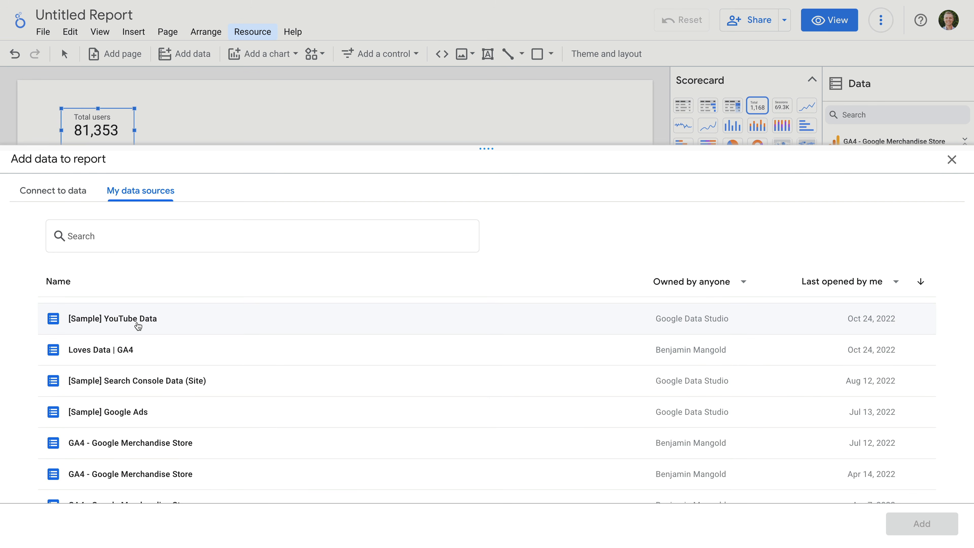
pyautogui.click(138, 327)
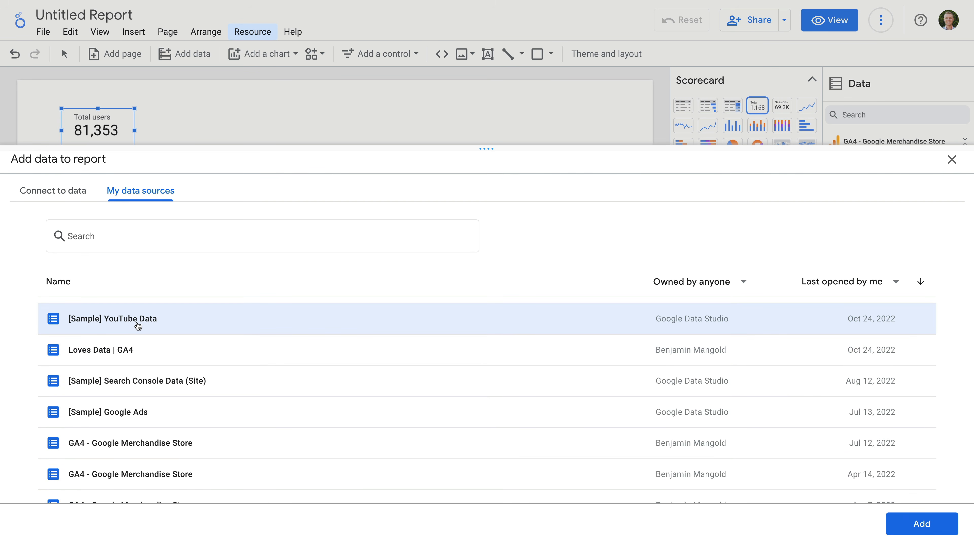
pyautogui.click(902, 523)
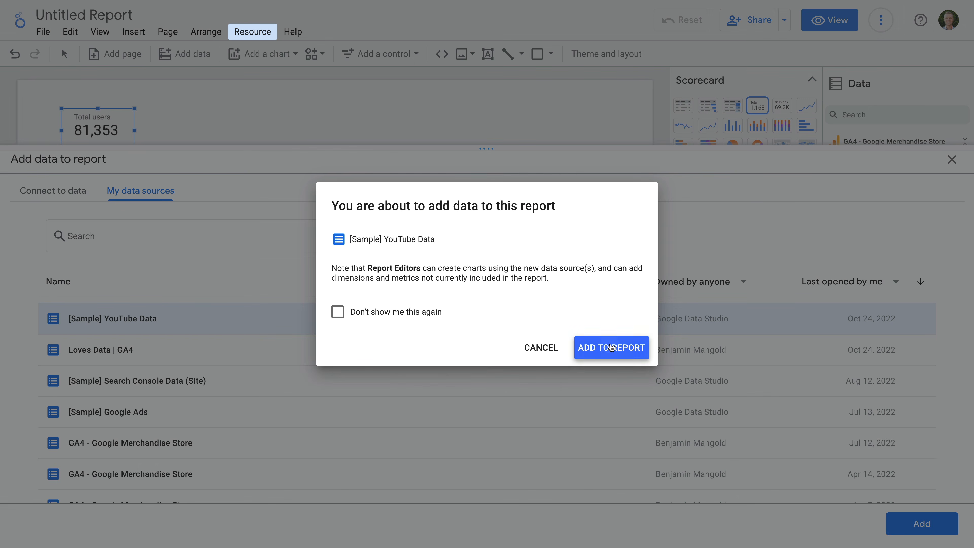
pyautogui.click(611, 347)
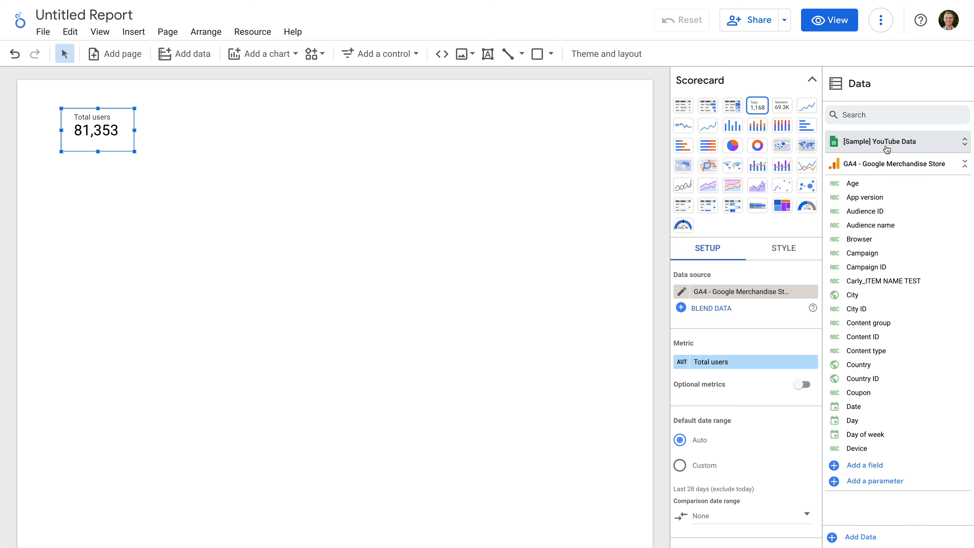
# - Insert a second scorecard on the page, just to the right of the Total users scorecard
pyautogui.click(273, 55)
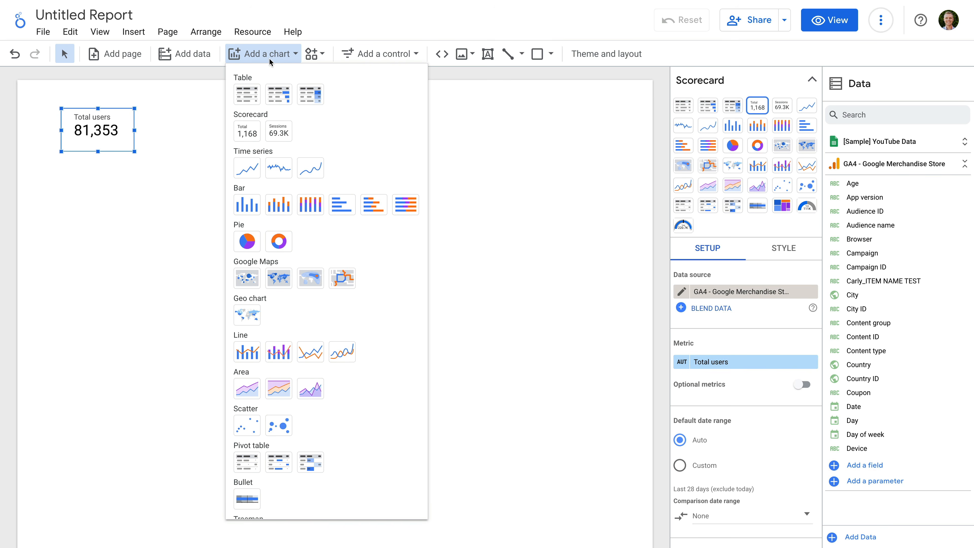
pyautogui.click(249, 134)
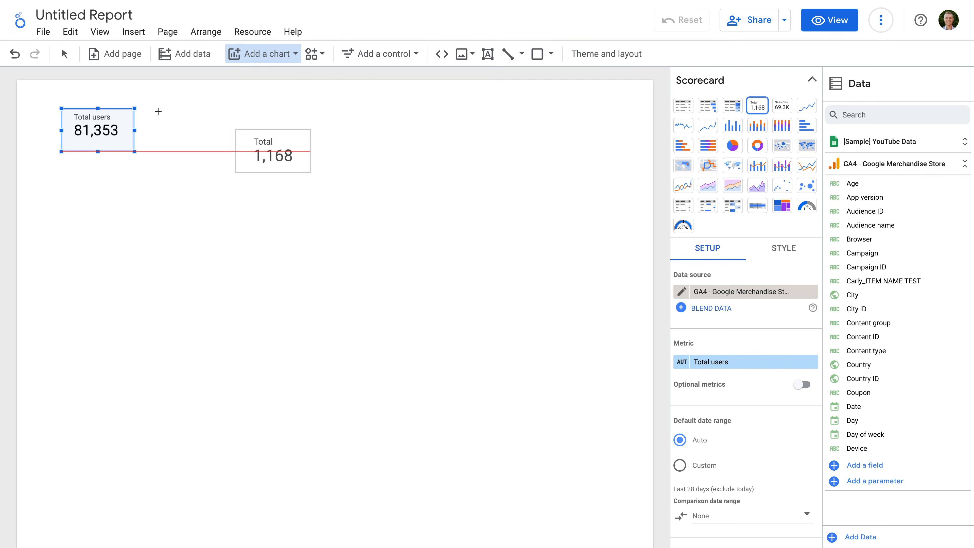
pyautogui.click(157, 110)
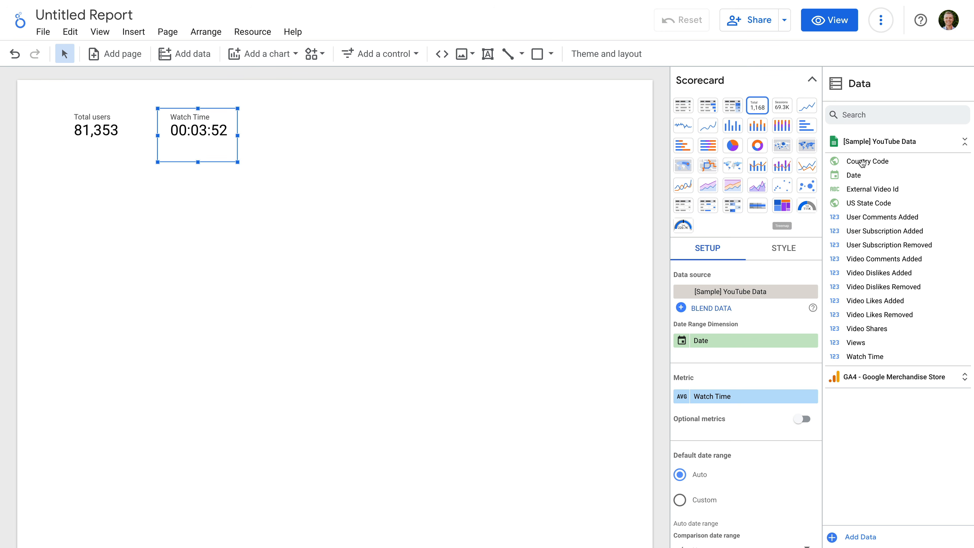
# - Keep [Sample] YouTube Data as the second scorecard's data source and set its metric to Views
pyautogui.click(743, 296)
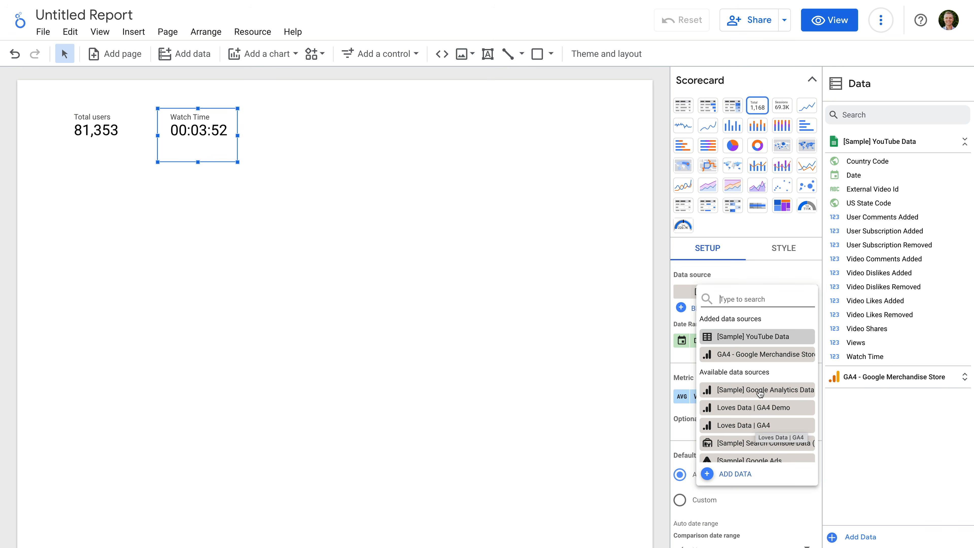
pyautogui.click(803, 341)
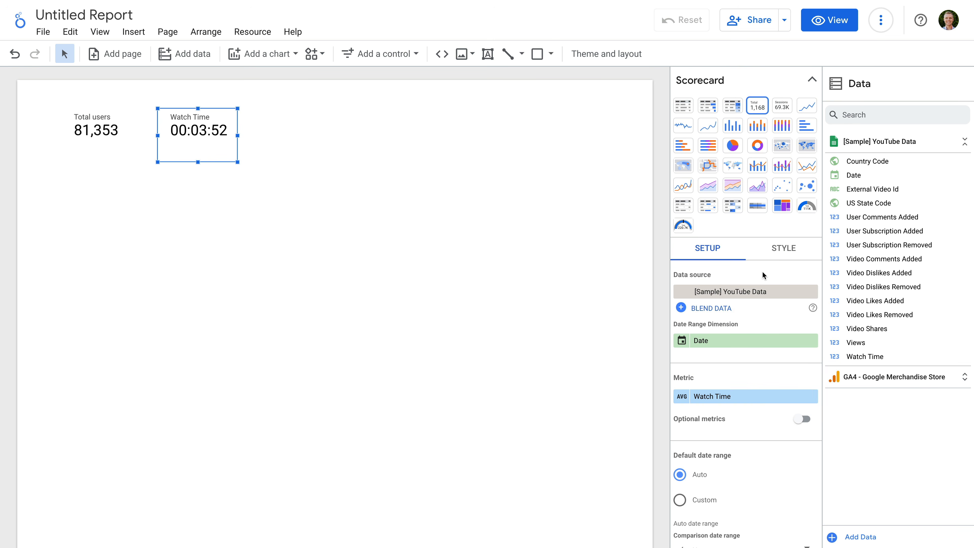
pyautogui.click(730, 397)
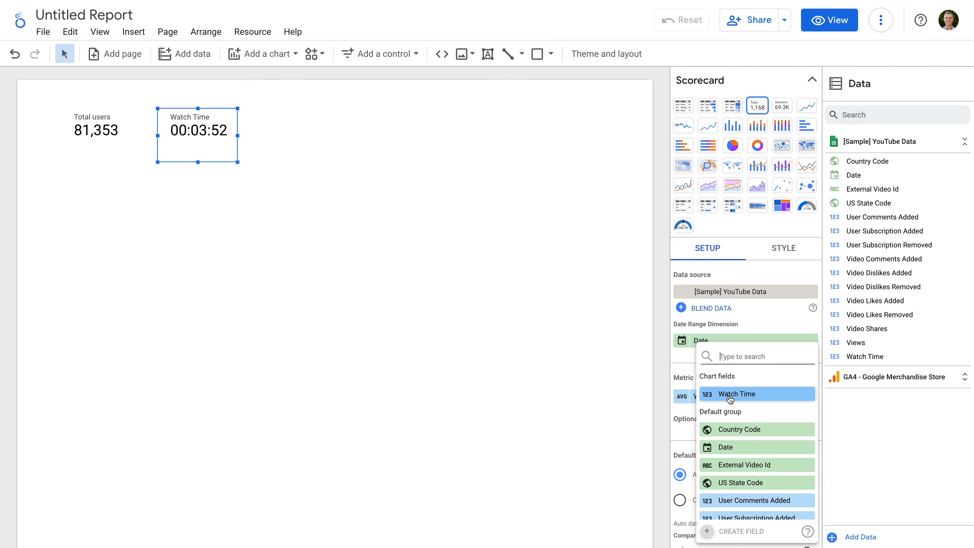
pyautogui.write('views')
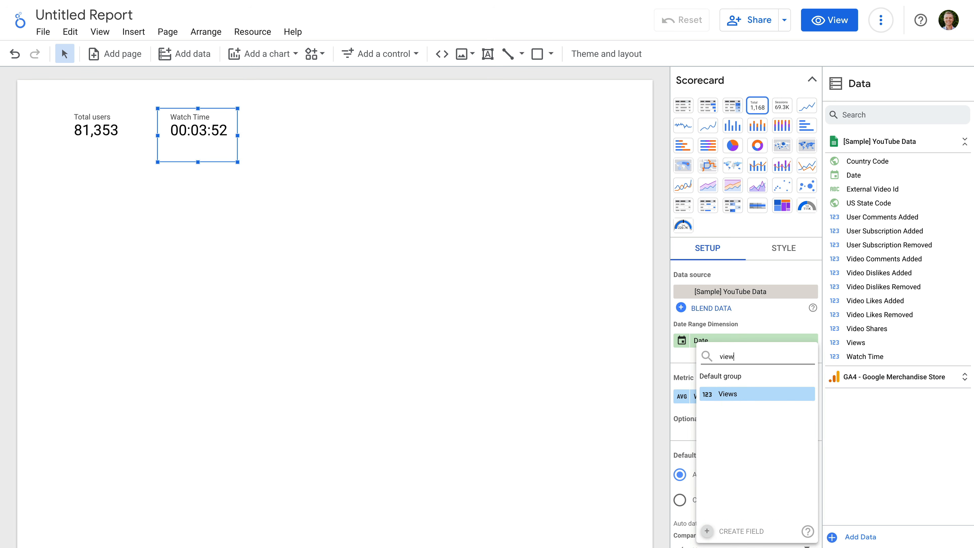
pyautogui.click(731, 394)
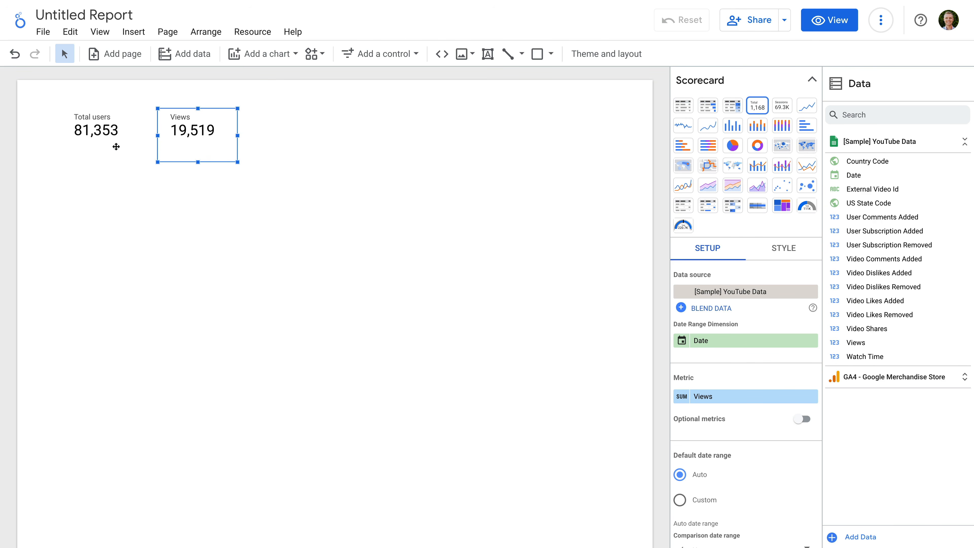
# - Add the GA4 - Flood-It! property from the Demo Account to the report as another Google Analytics data source
pyautogui.click(870, 536)
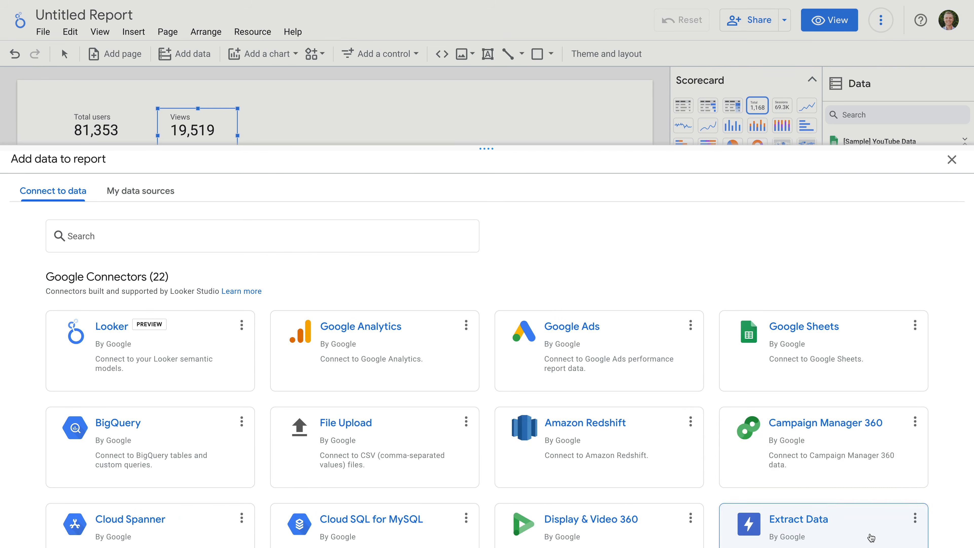
pyautogui.click(423, 337)
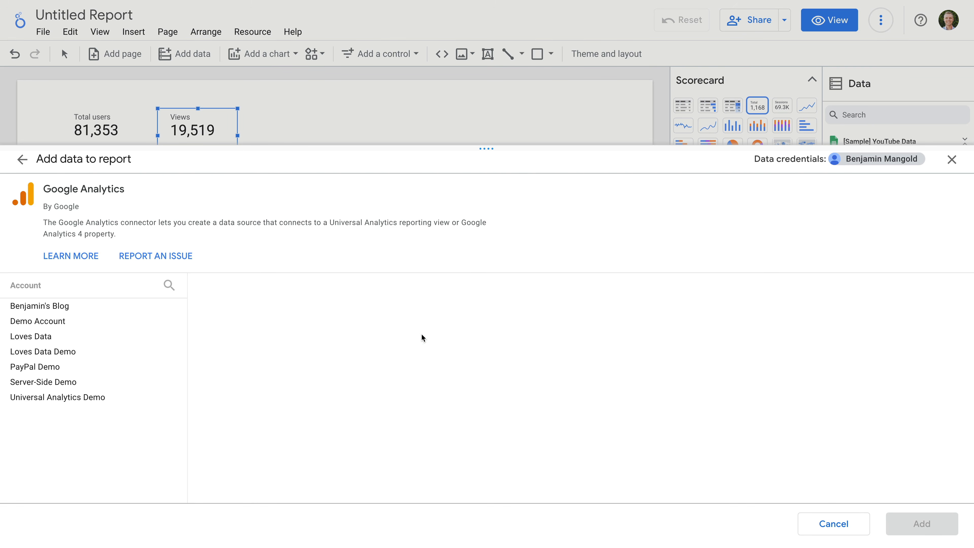
pyautogui.click(72, 321)
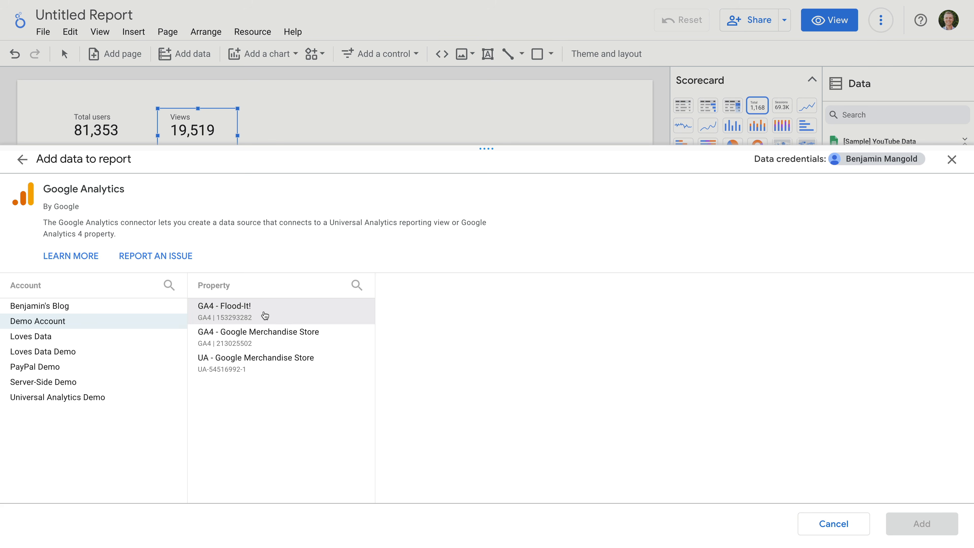
pyautogui.click(272, 315)
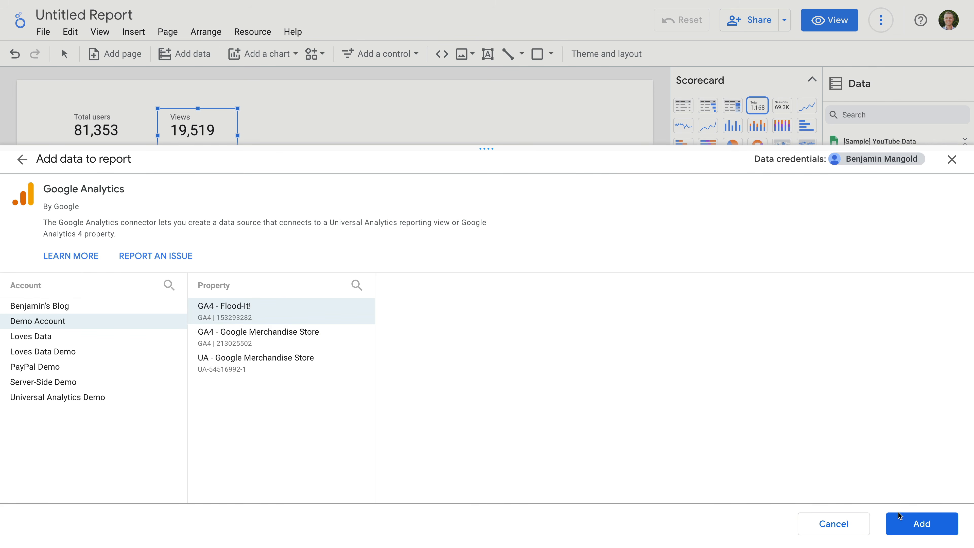
pyautogui.click(925, 524)
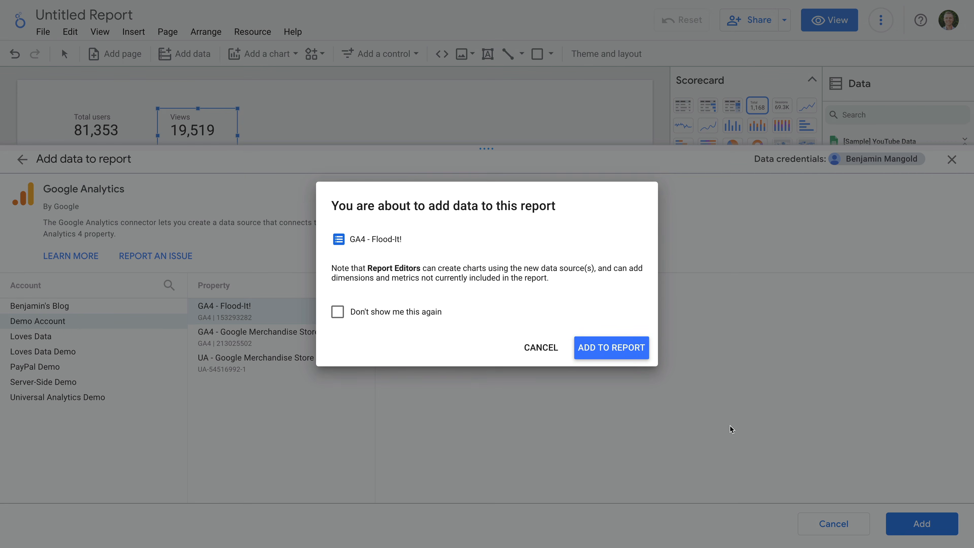
pyautogui.click(627, 353)
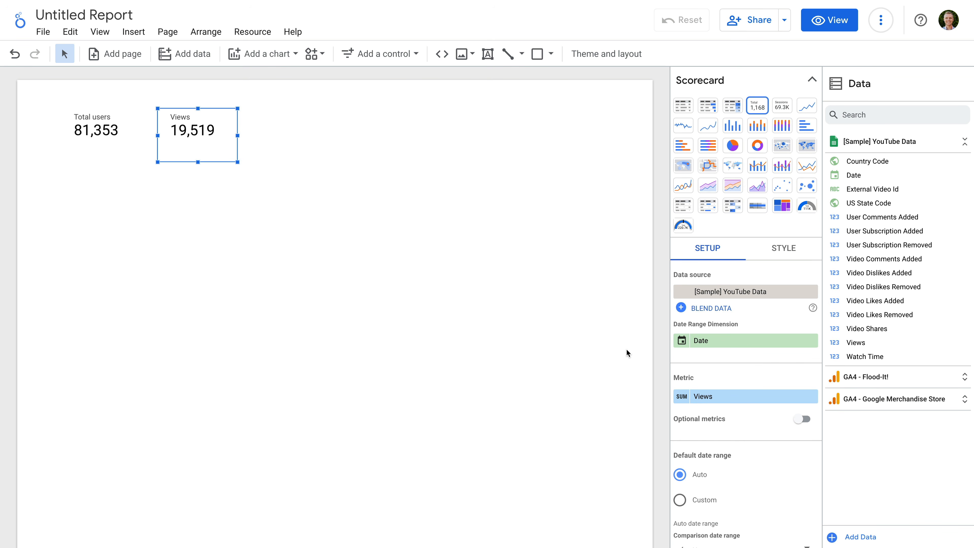
# - Insert a time series chart on the page, below the Total users and Views scorecards
pyautogui.click(267, 54)
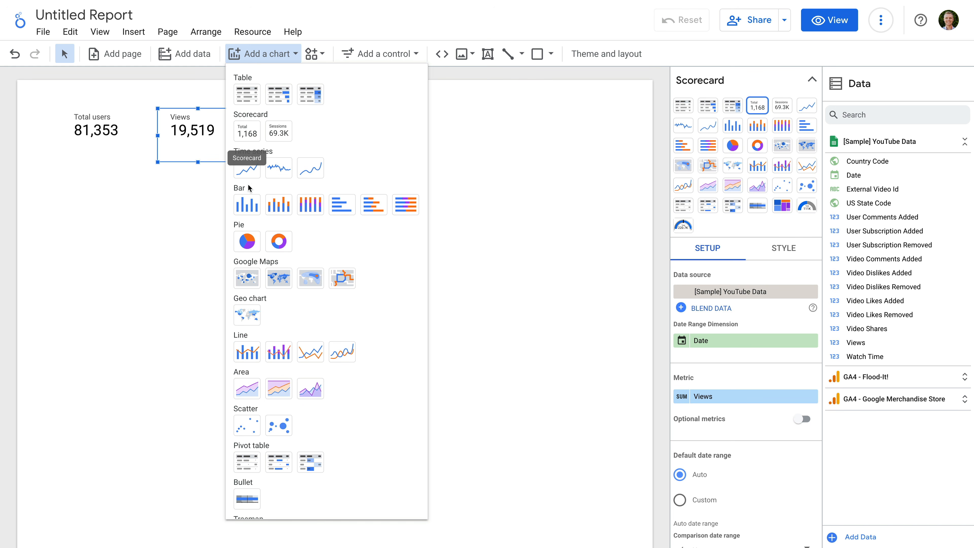
pyautogui.click(247, 169)
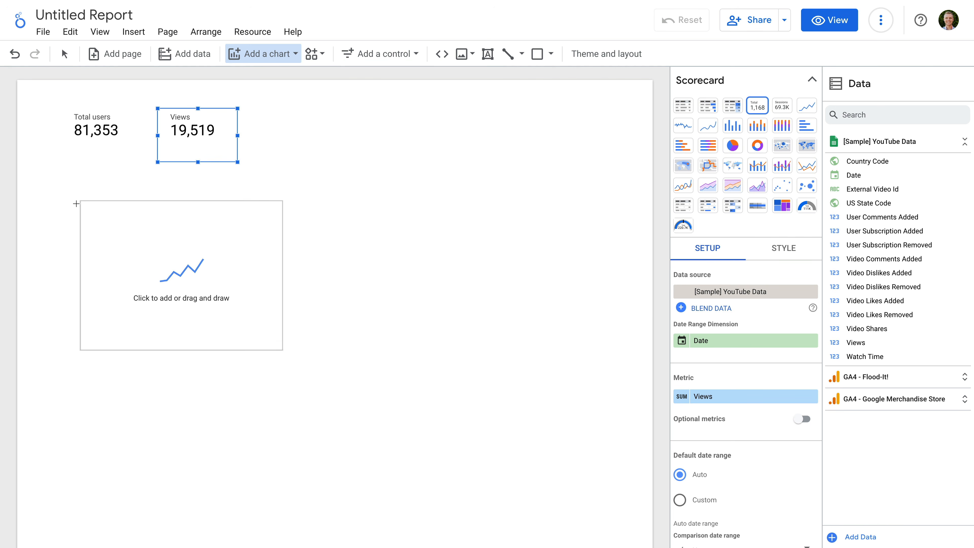
pyautogui.moveTo(65, 194)
pyautogui.mouseDown()
pyautogui.moveTo(278, 354)
pyautogui.moveTo(406, 370)
pyautogui.mouseUp()
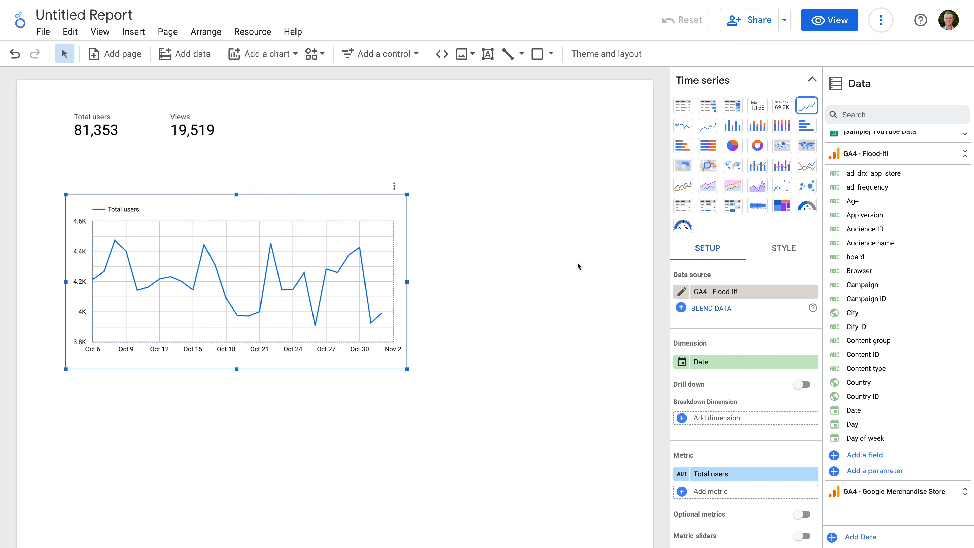
# - Start a data blend from the time series chart and join GA4 - Google Merchandise Store as the second table
pyautogui.click(812, 81)
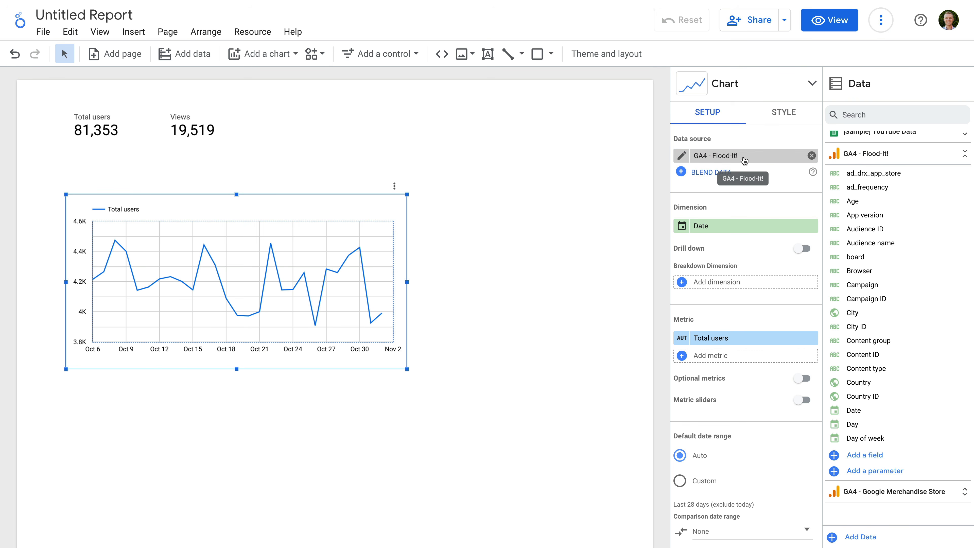
pyautogui.click(714, 172)
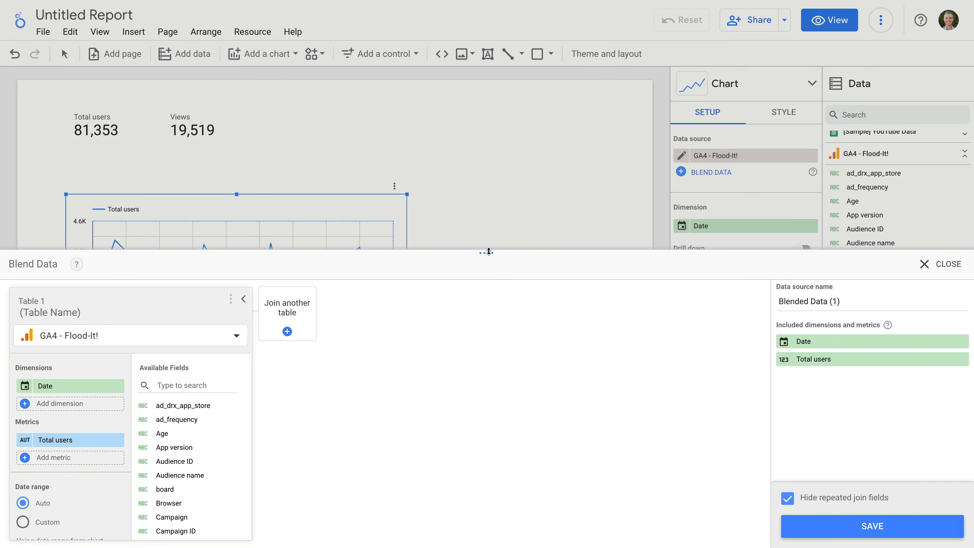
pyautogui.moveTo(491, 253); pyautogui.dragTo(498, 121)
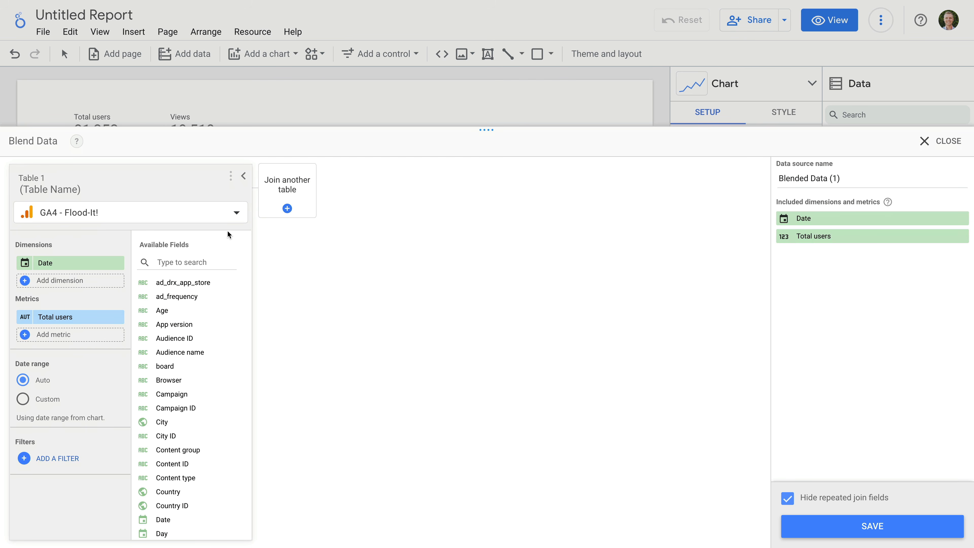
pyautogui.click(287, 208)
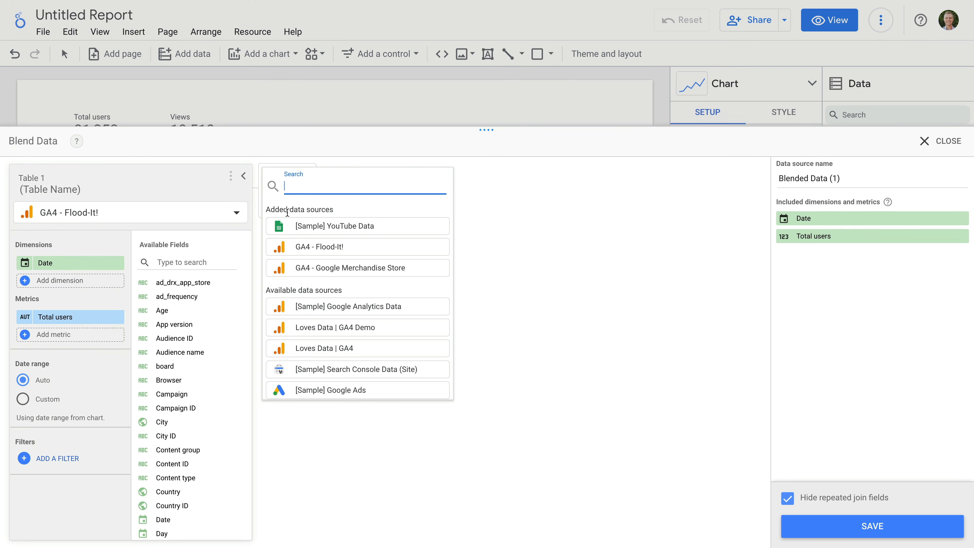
pyautogui.click(405, 270)
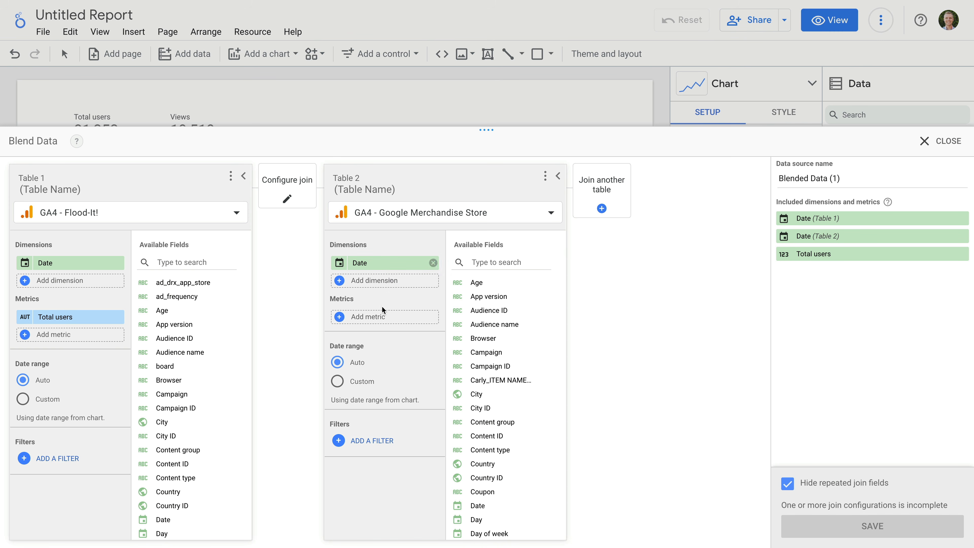
# - Add the Total users metric to the blend's GA4 - Google Merchandise Store table
pyautogui.click(336, 316)
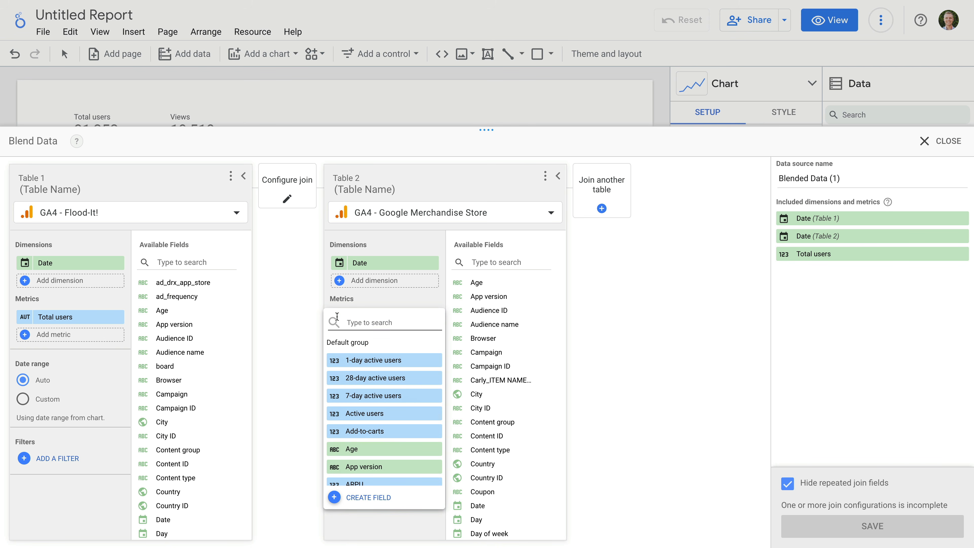
pyautogui.write('total users')
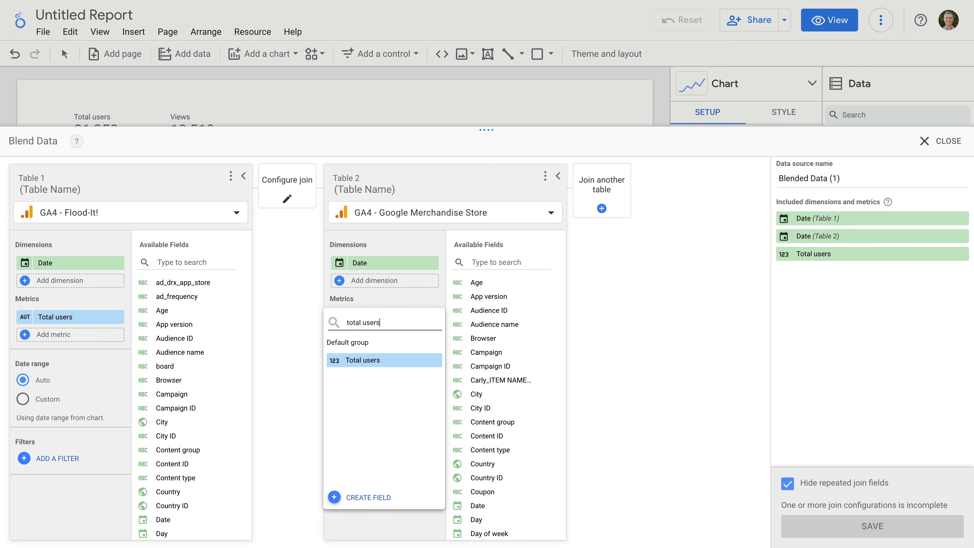
pyautogui.click(364, 361)
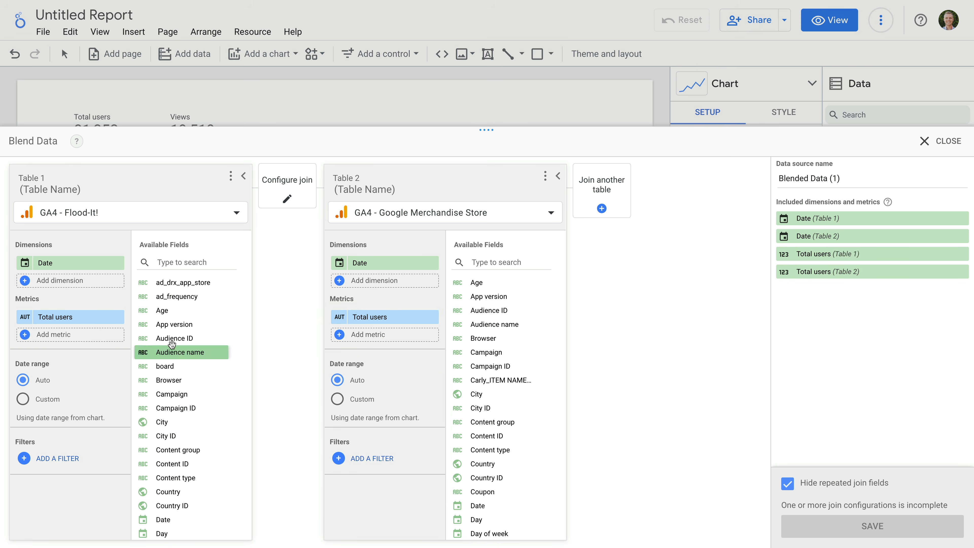
# - Add the Sessions metric to both the GA4 - Flood-It! and GA4 - Google Merchandise Store tables of the blend
pyautogui.click(25, 334)
pyautogui.write('sessions')
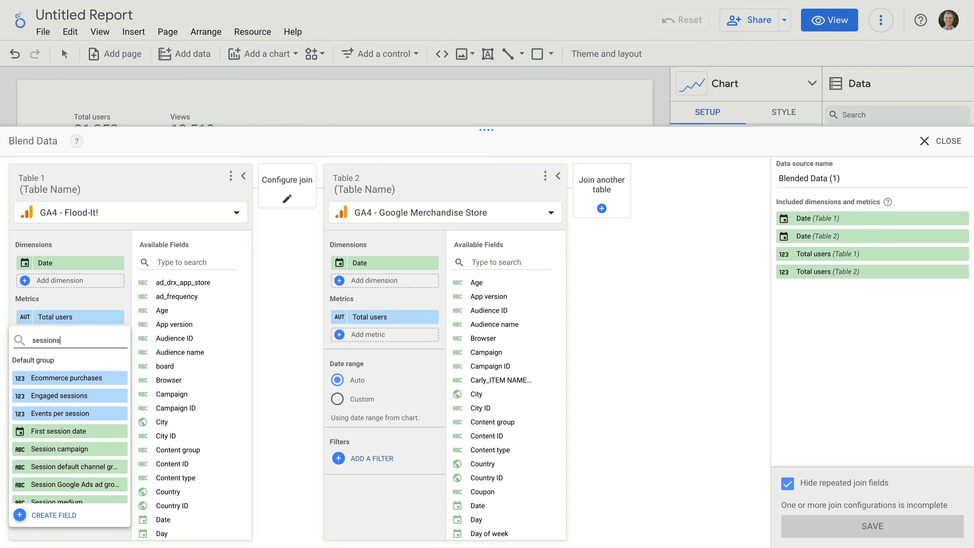
pyautogui.click(51, 399)
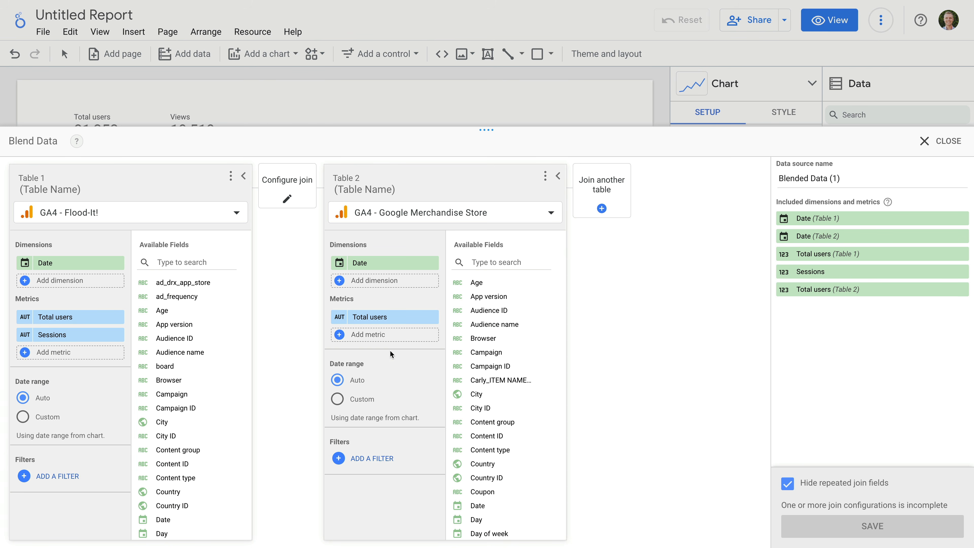
pyautogui.click(391, 335)
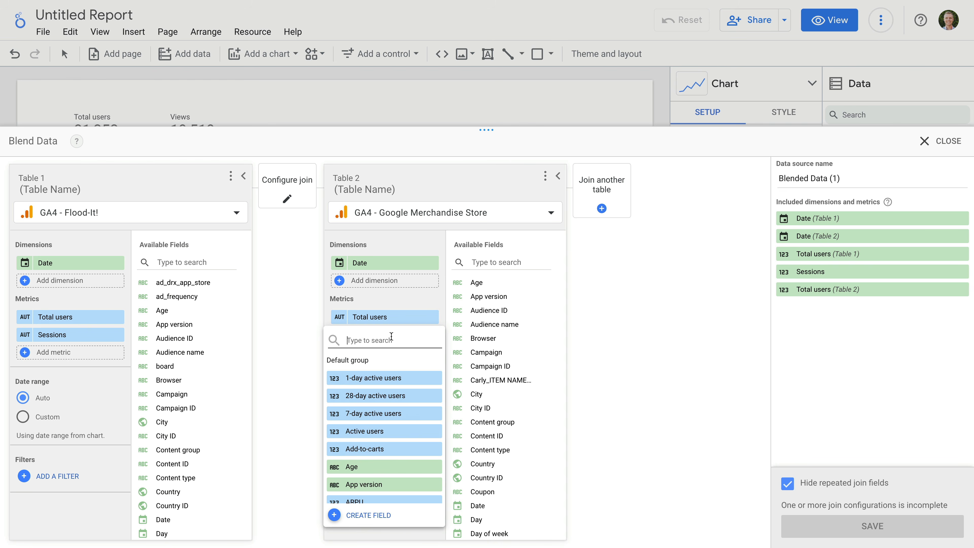
pyautogui.write('Sessions')
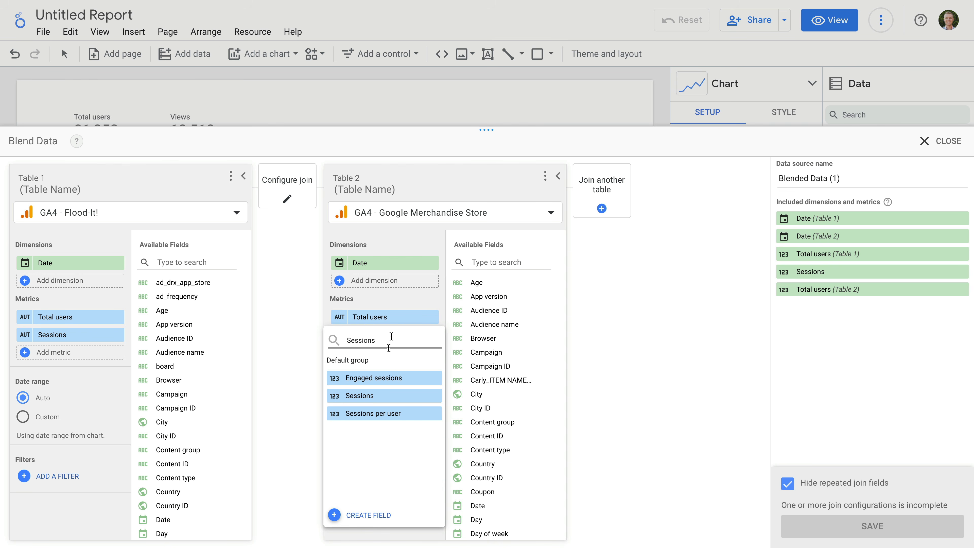
pyautogui.click(361, 396)
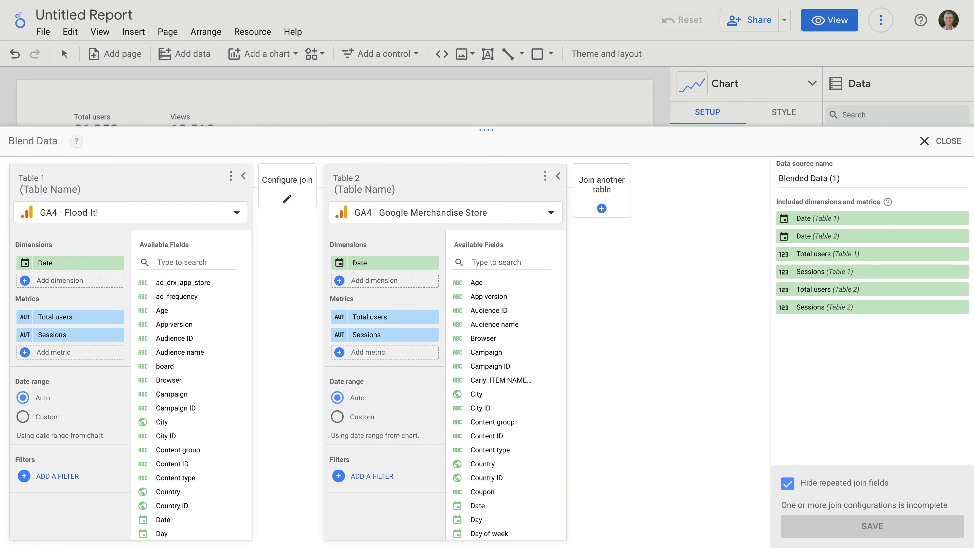
# - Name the GA4 - Flood-It! table Demo Property One and the GA4 - Google Merchandise Store table Demo Property Two
pyautogui.click(50, 189)
pyautogui.write('Demo Propert')
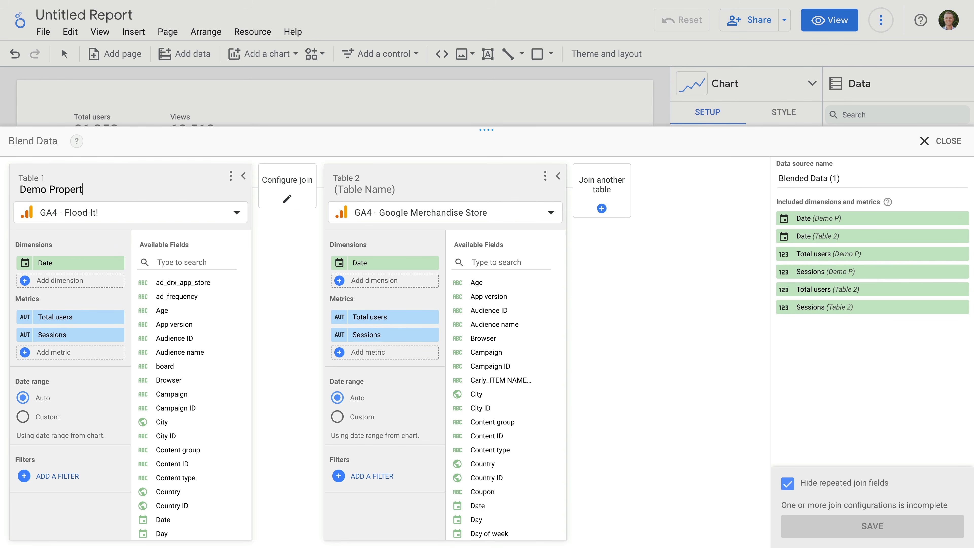
pyautogui.write('y One')
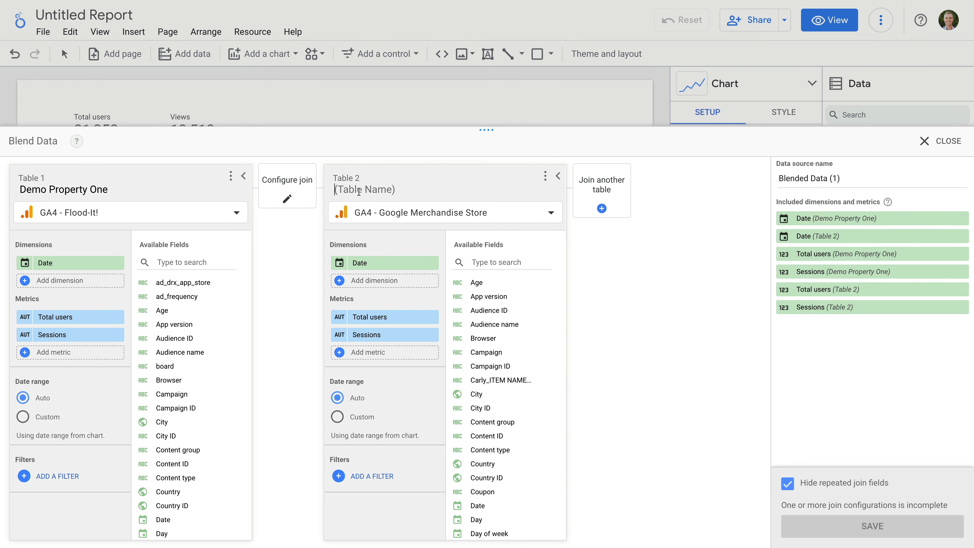
pyautogui.write('Demo ')
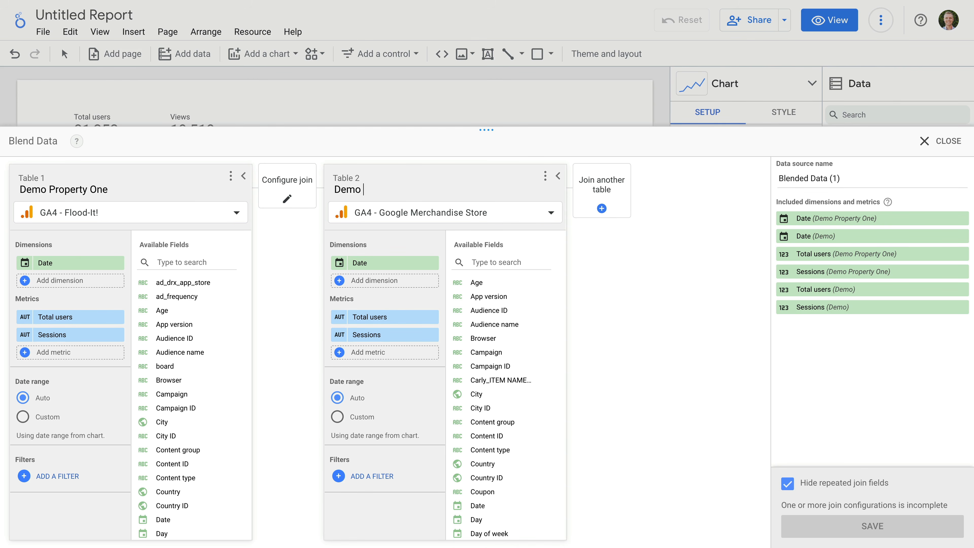
pyautogui.write('Property Two')
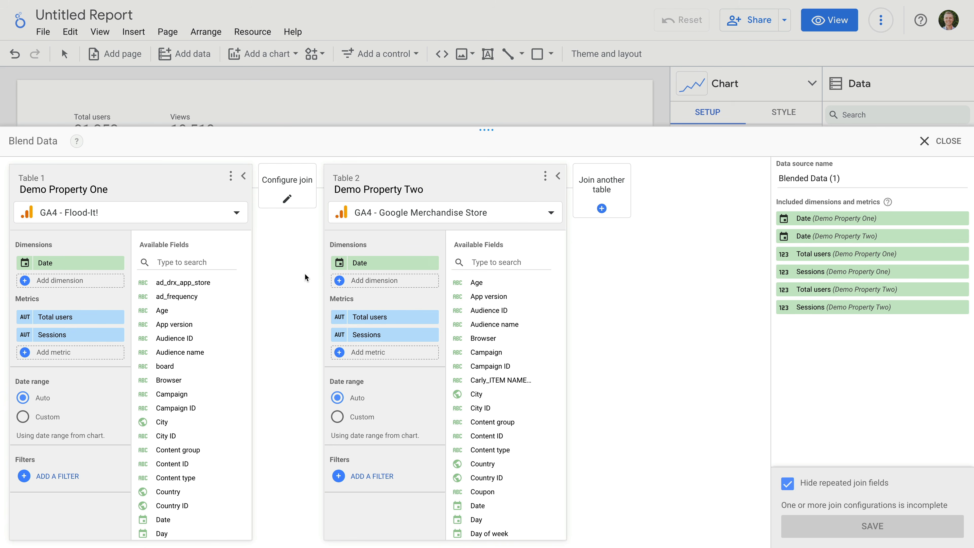
# - Open the join configuration between the two tables and try the Right outer, Inner, Full outer and Cross operators in turn
pyautogui.click(287, 203)
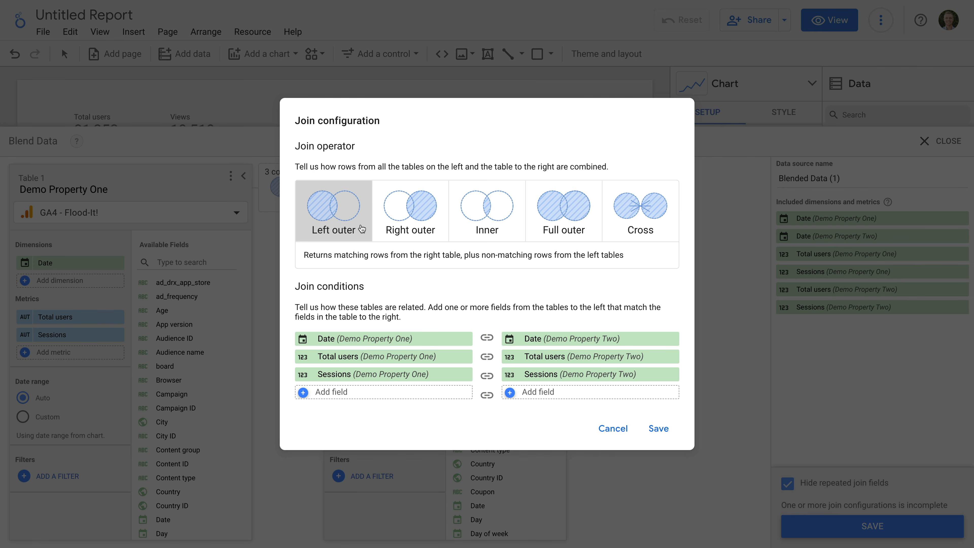
pyautogui.click(438, 227)
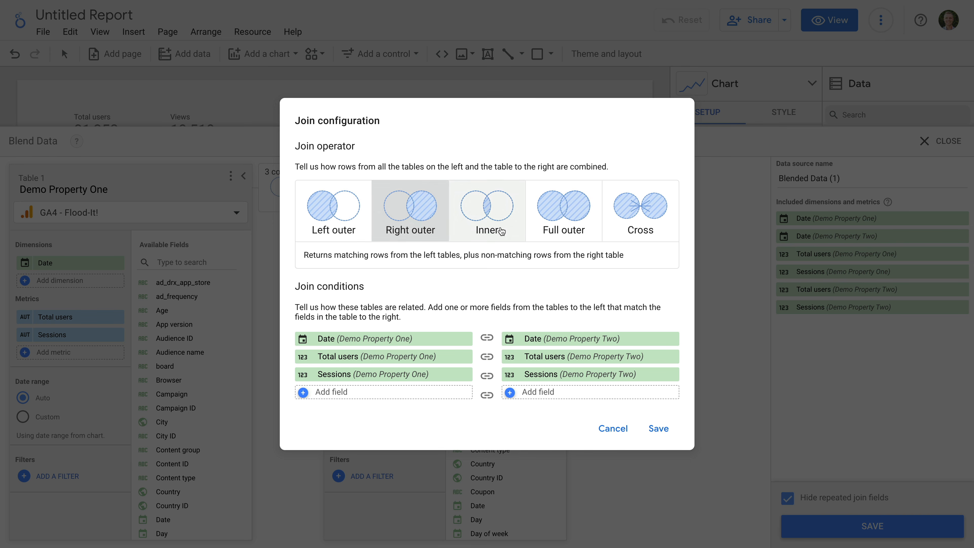
pyautogui.click(516, 230)
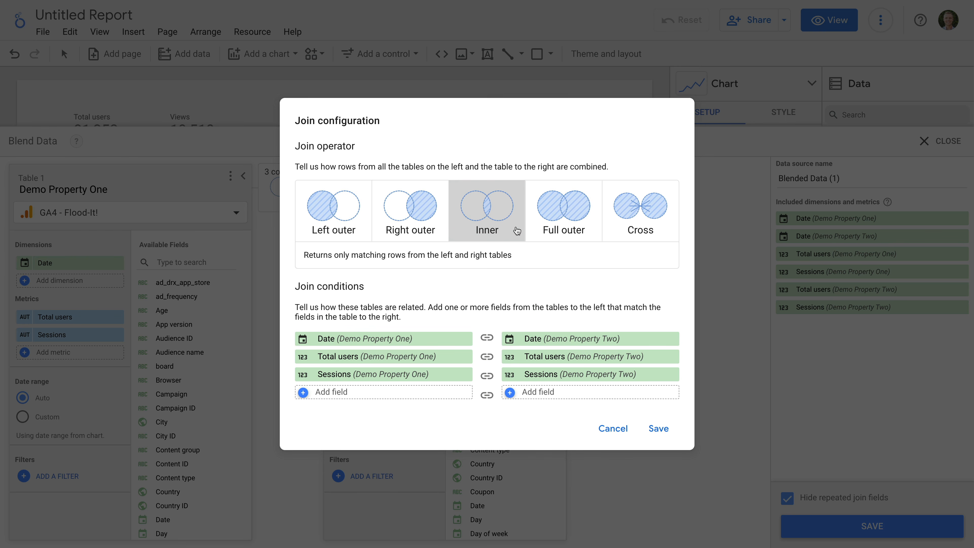
pyautogui.click(588, 229)
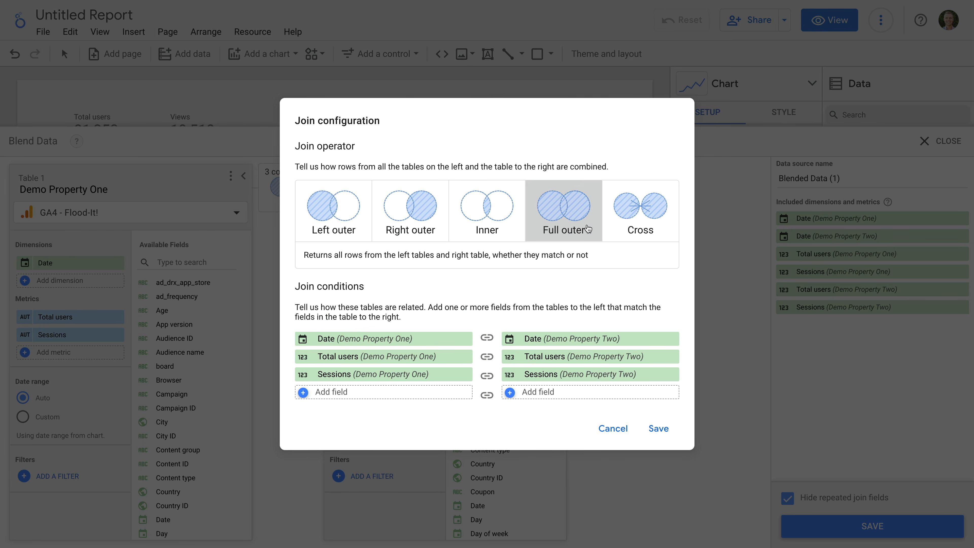
pyautogui.click(658, 230)
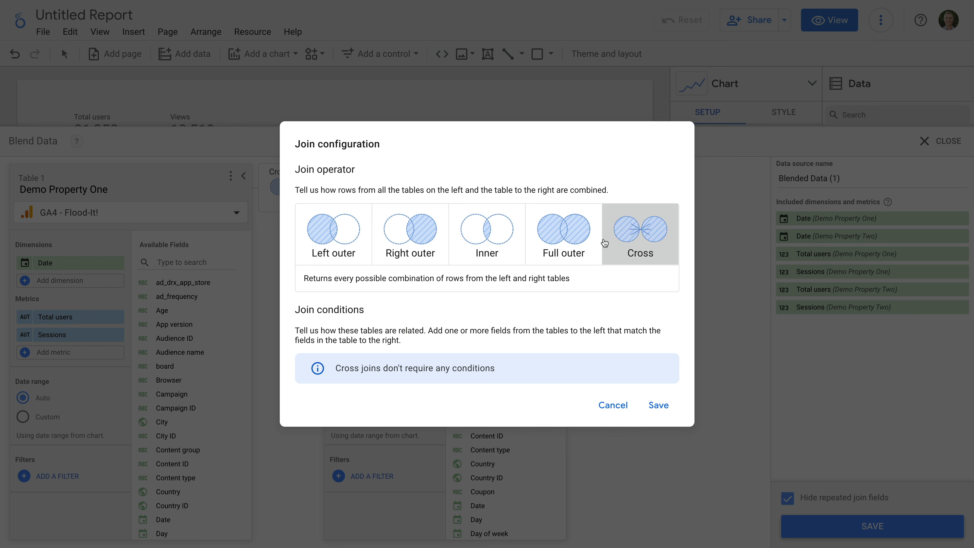
# - Set the join operator to Full outer with Date as the only join condition and save the join configuration
pyautogui.click(533, 256)
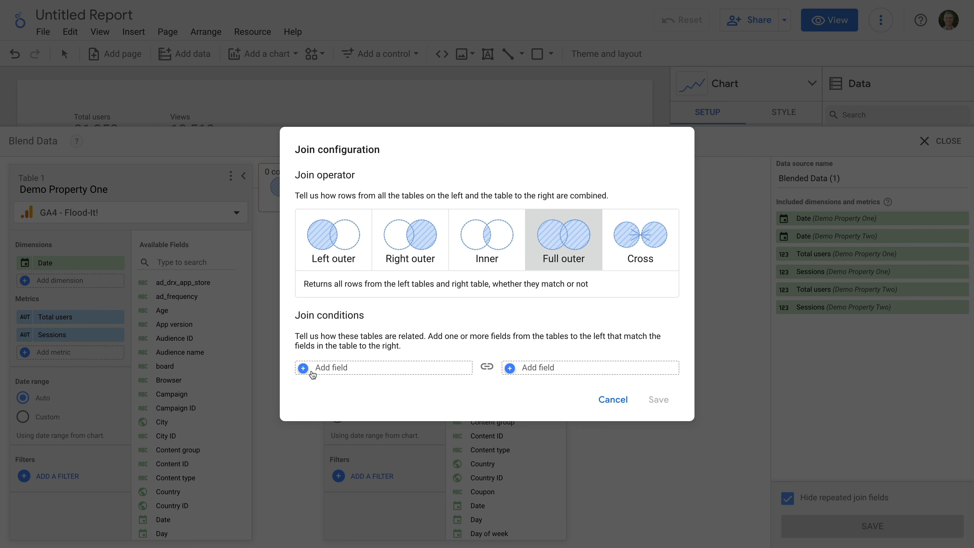
pyautogui.click(313, 371)
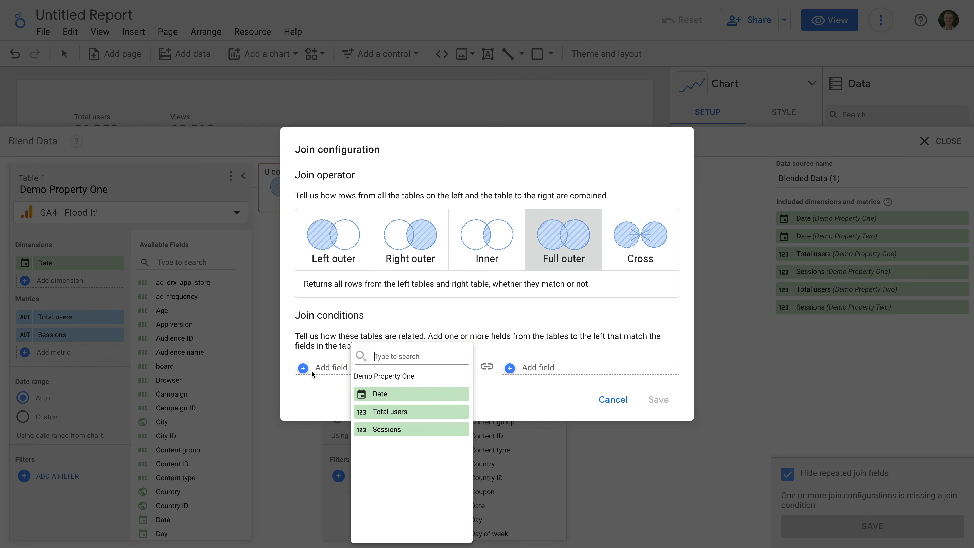
pyautogui.click(410, 395)
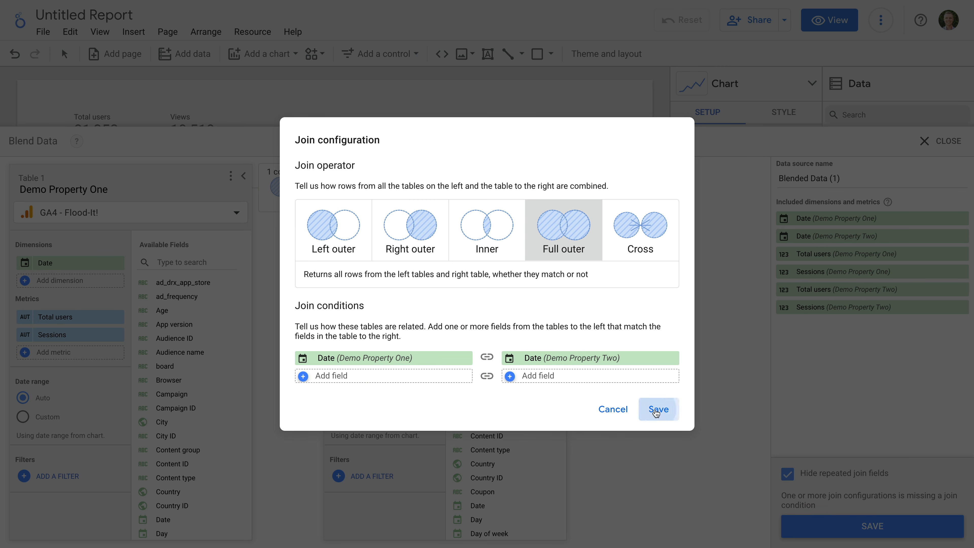
pyautogui.click(657, 410)
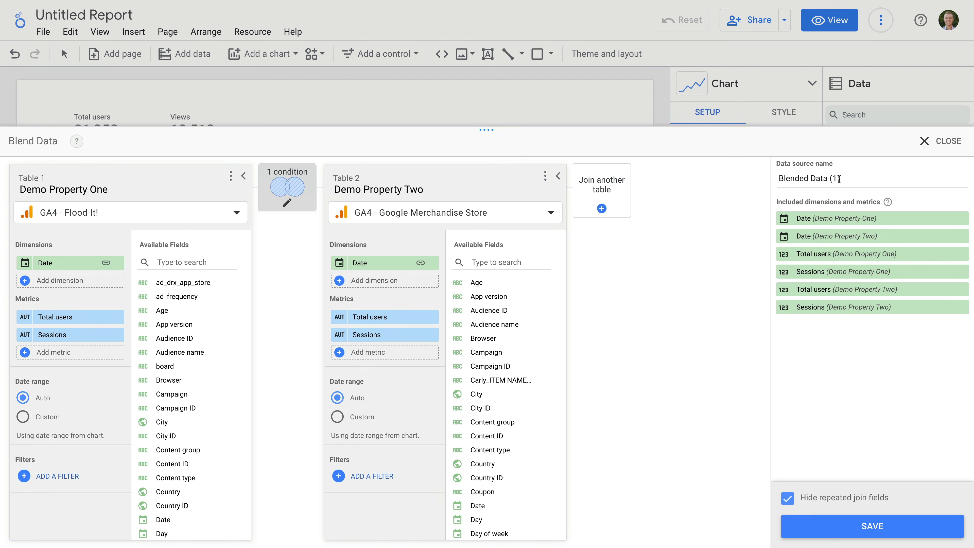
# - Name the blended data source GA4 Combined and save the blend
pyautogui.moveTo(839, 179); pyautogui.dragTo(774, 180)
pyautogui.write('GA4 Combined')
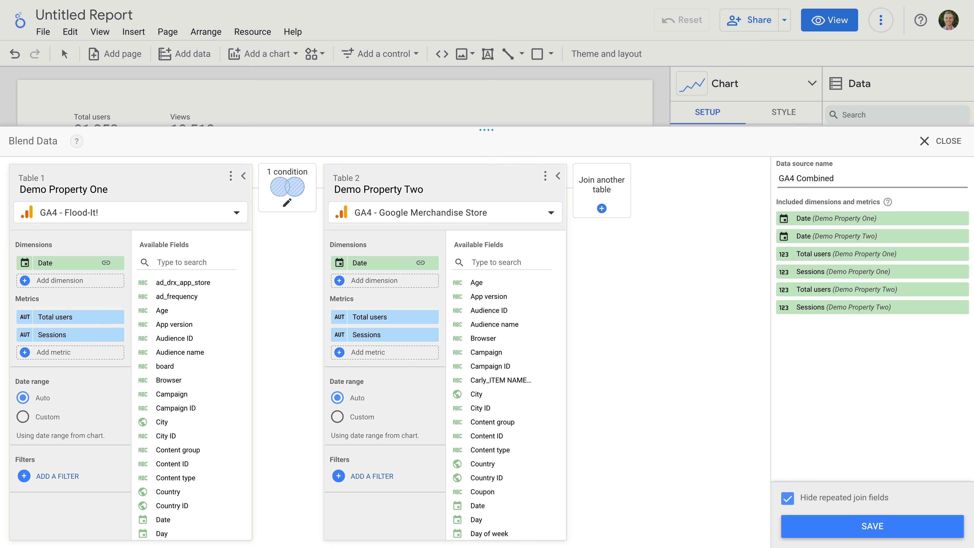
pyautogui.click(861, 528)
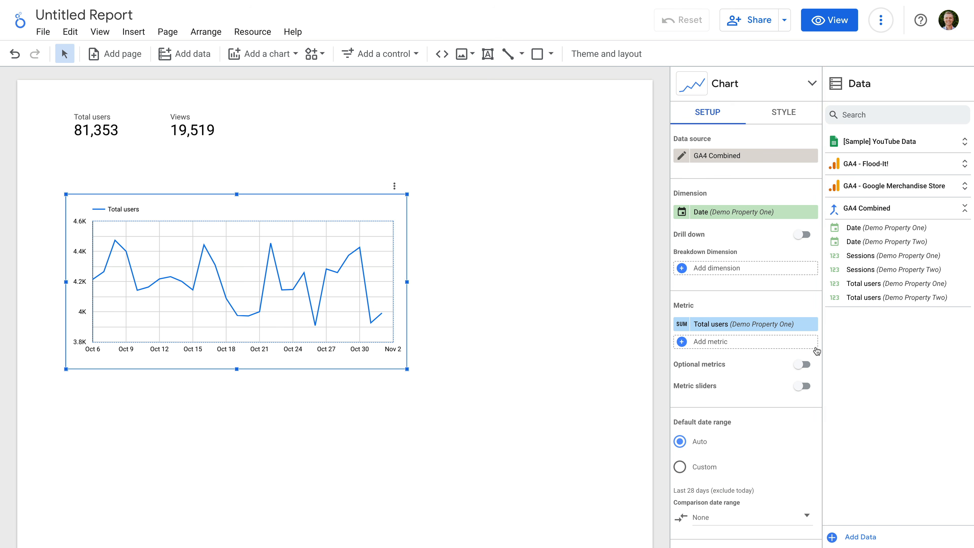
# - Create a new calculated metric for the time series chart and name it Total Users Combined
pyautogui.click(685, 343)
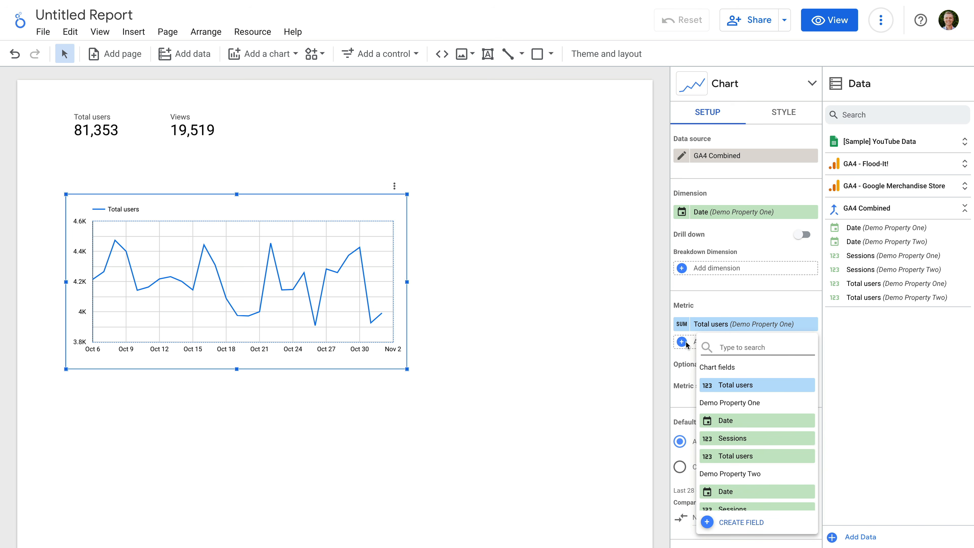
pyautogui.click(736, 523)
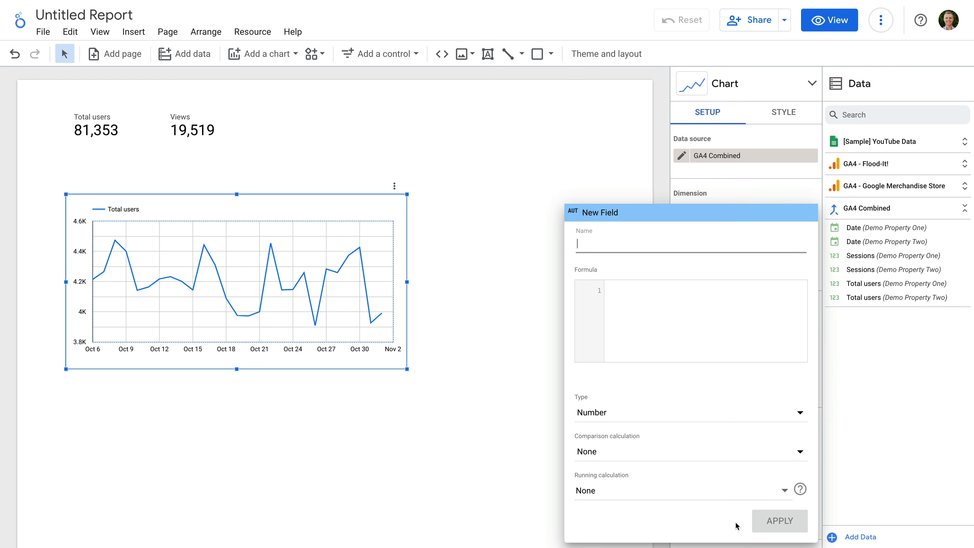
pyautogui.write('Total Users C')
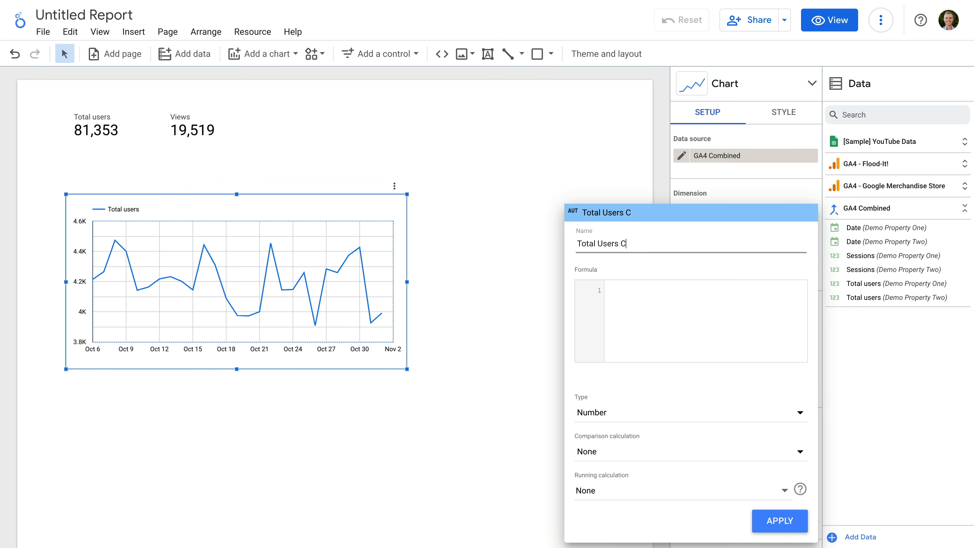
pyautogui.write('ombined')
# - Set the Total Users Combined formula to Total users (Demo Property One) + Total users (Demo Property Two) and apply it to the chart
pyautogui.click(670, 288)
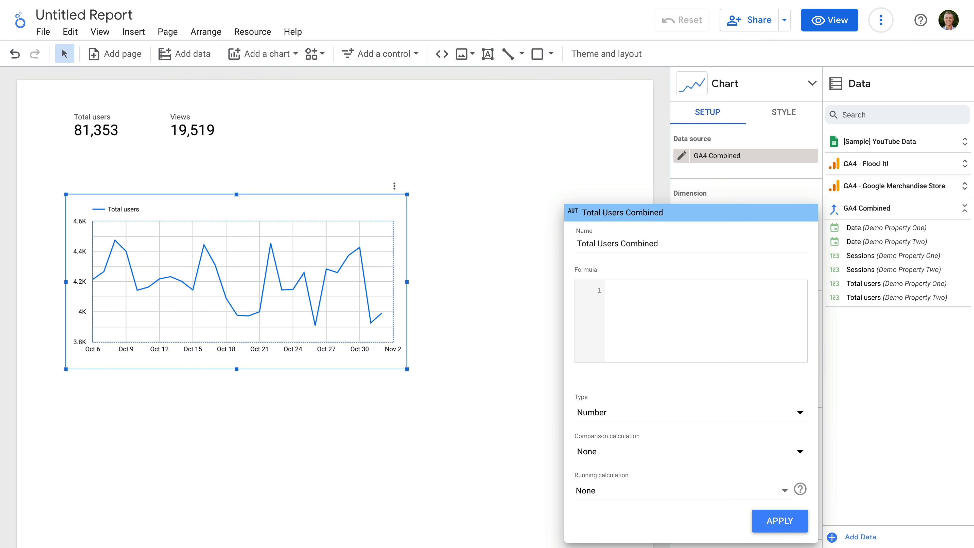
pyautogui.write('Total')
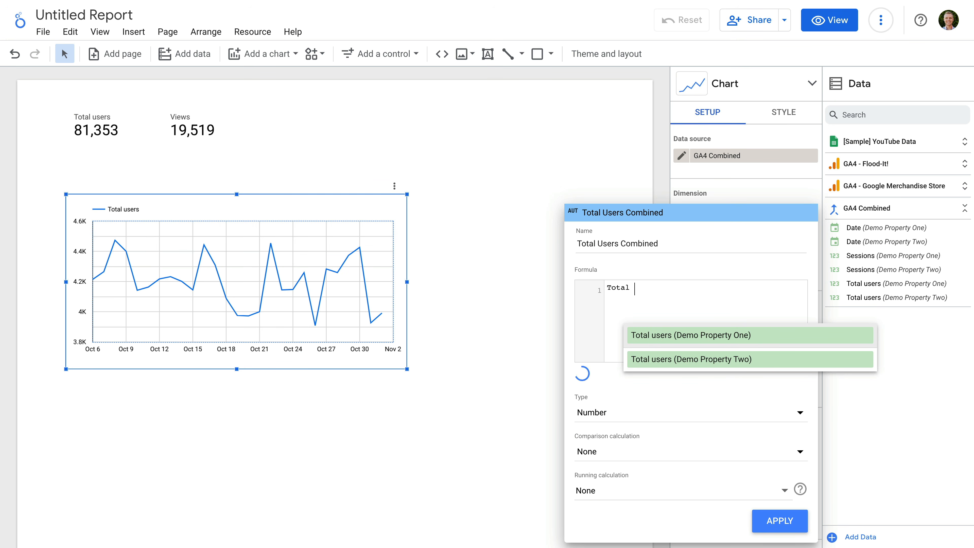
pyautogui.click(689, 336)
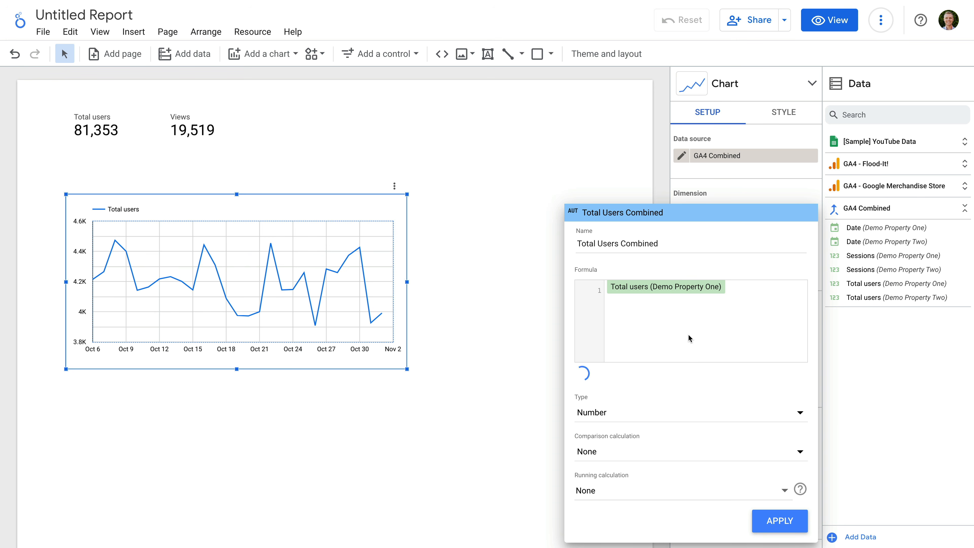
pyautogui.write('+Total')
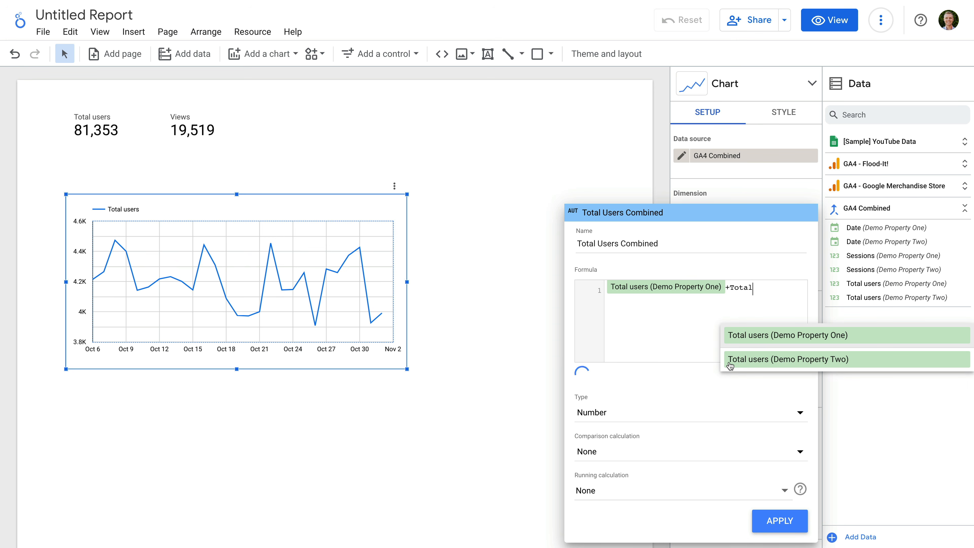
pyautogui.click(761, 367)
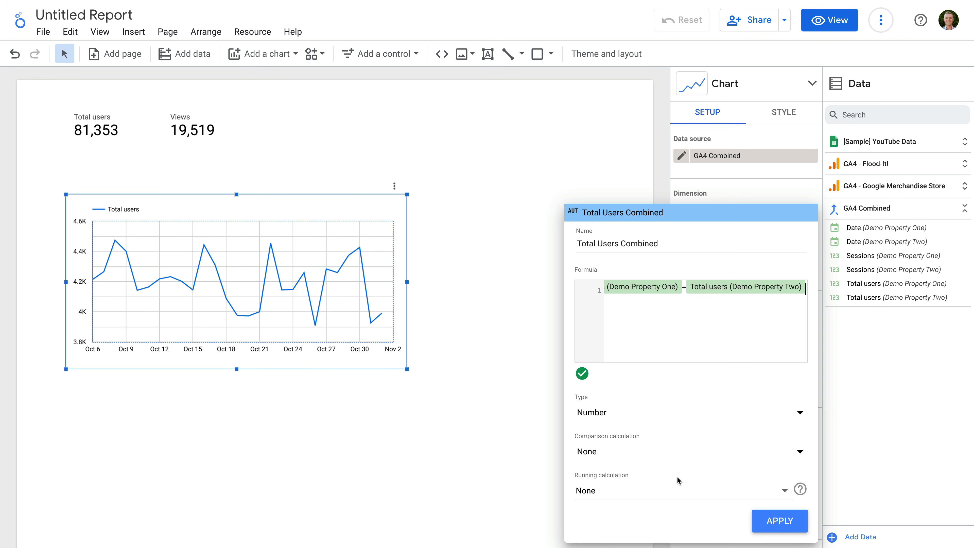
pyautogui.click(772, 520)
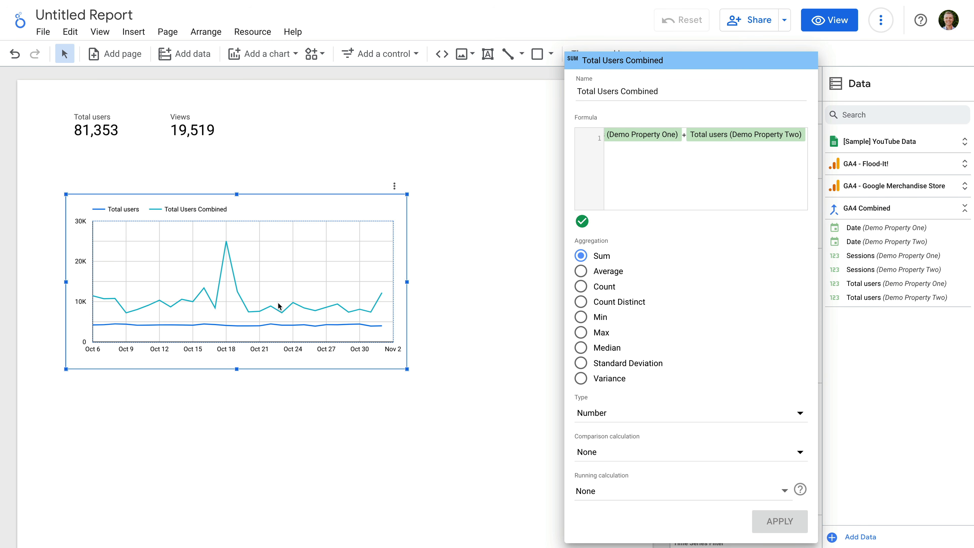
pyautogui.click(498, 325)
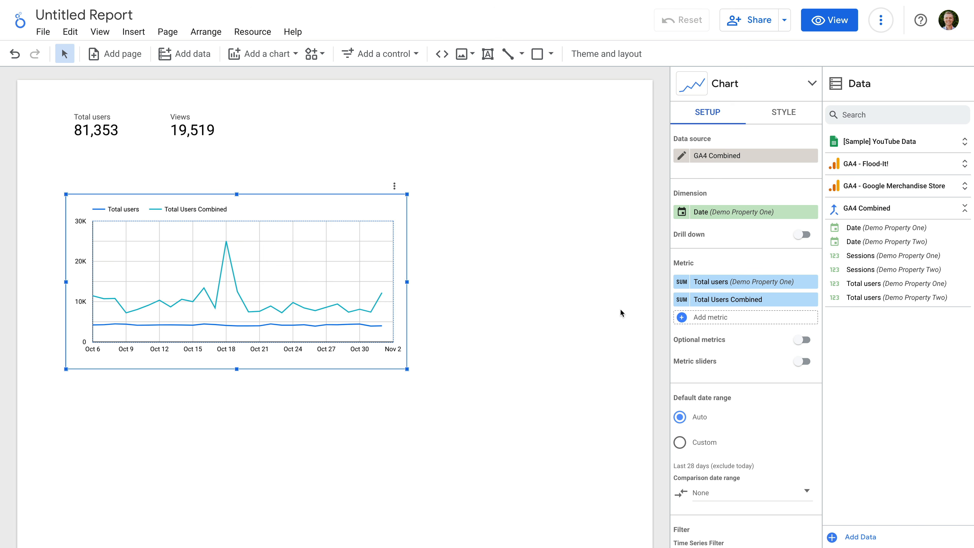
# - Add a new scorecard to the page beside the Views scorecard, above the time series chart
pyautogui.click(280, 54)
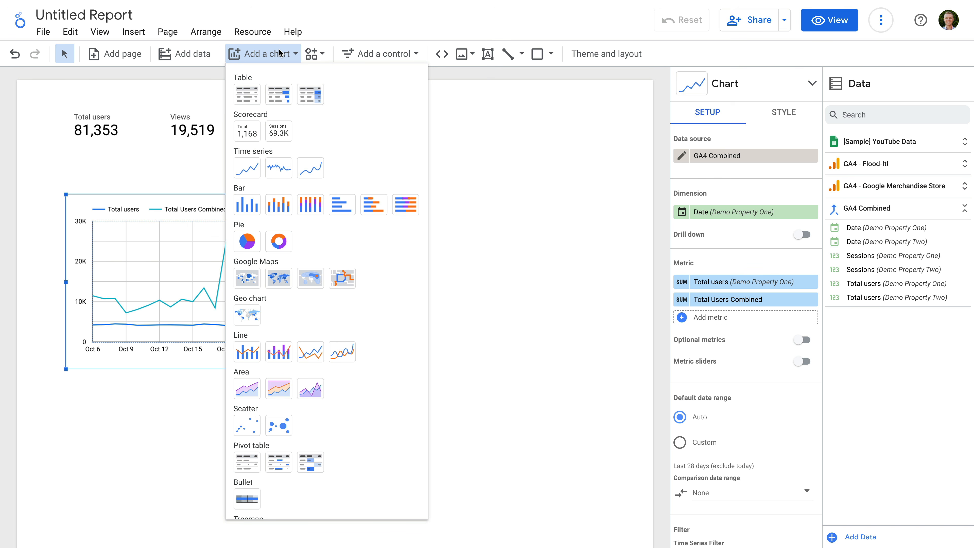
pyautogui.click(247, 131)
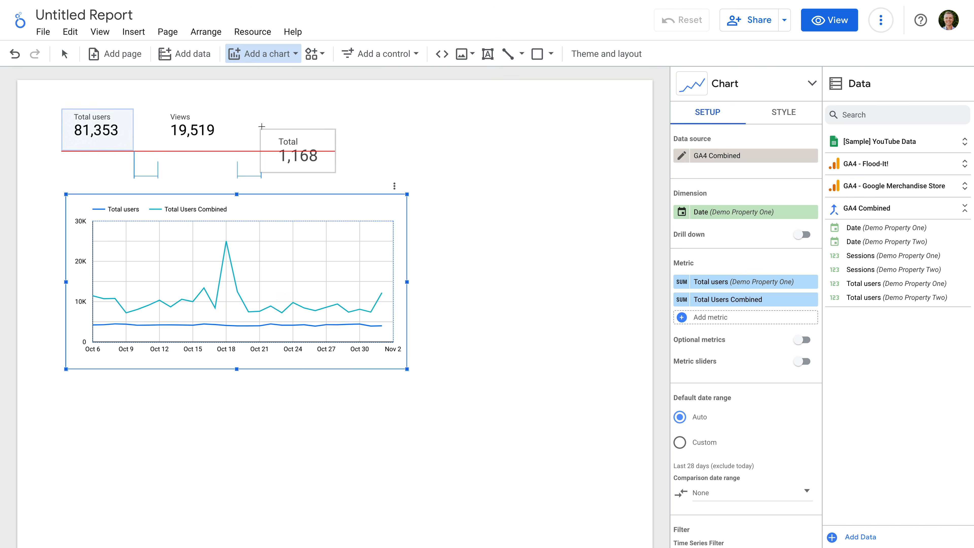
pyautogui.click(275, 112)
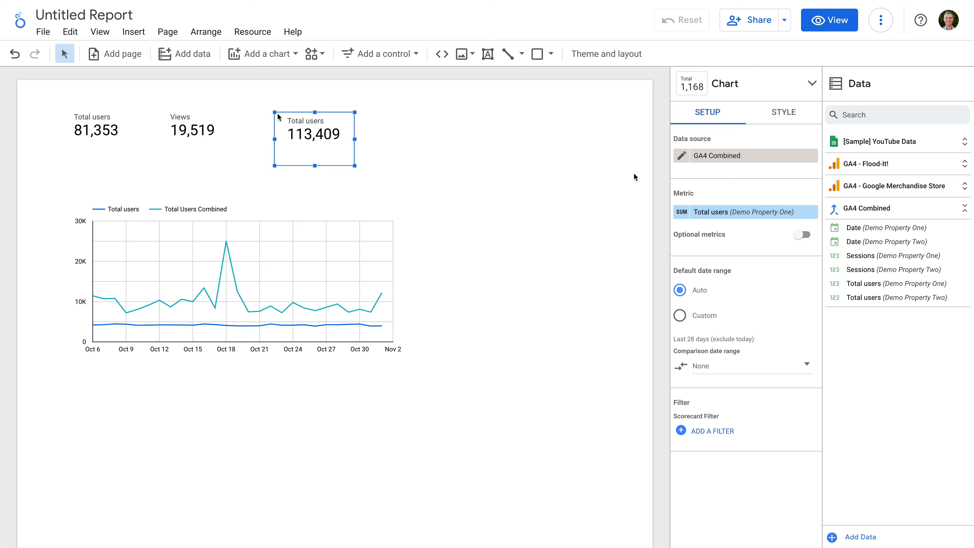
# - Set the new scorecard's data source to GA4 - Google Merchandise Store and its metric to Conversions
pyautogui.click(732, 158)
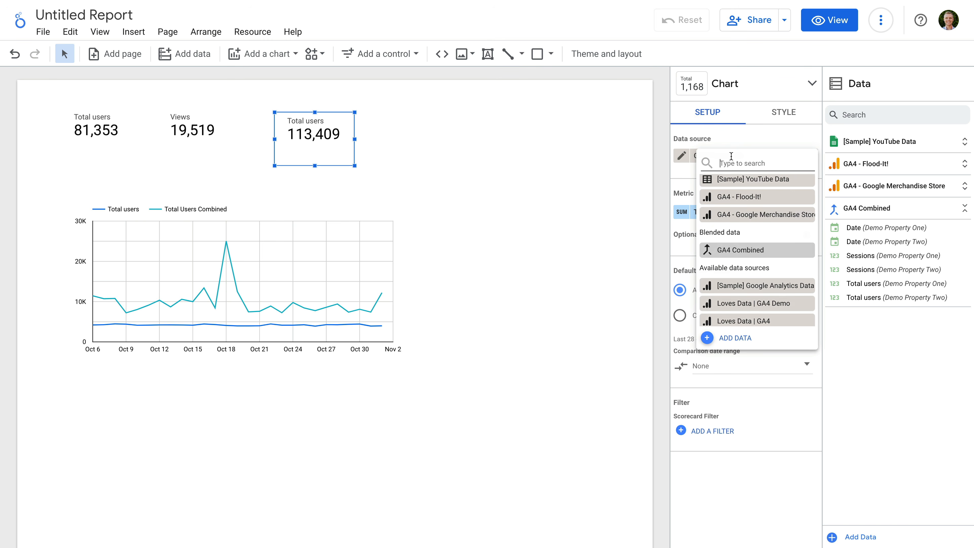
pyautogui.click(748, 214)
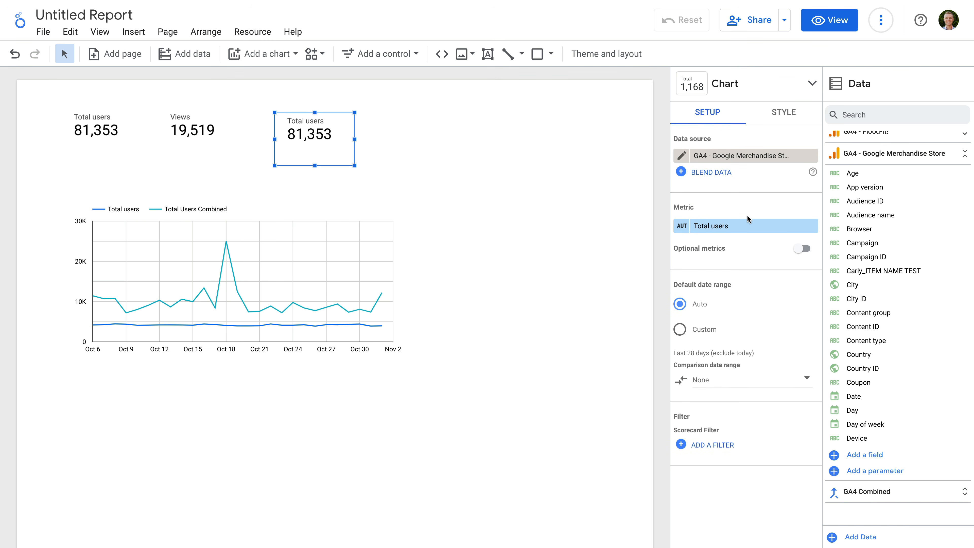
pyautogui.click(731, 226)
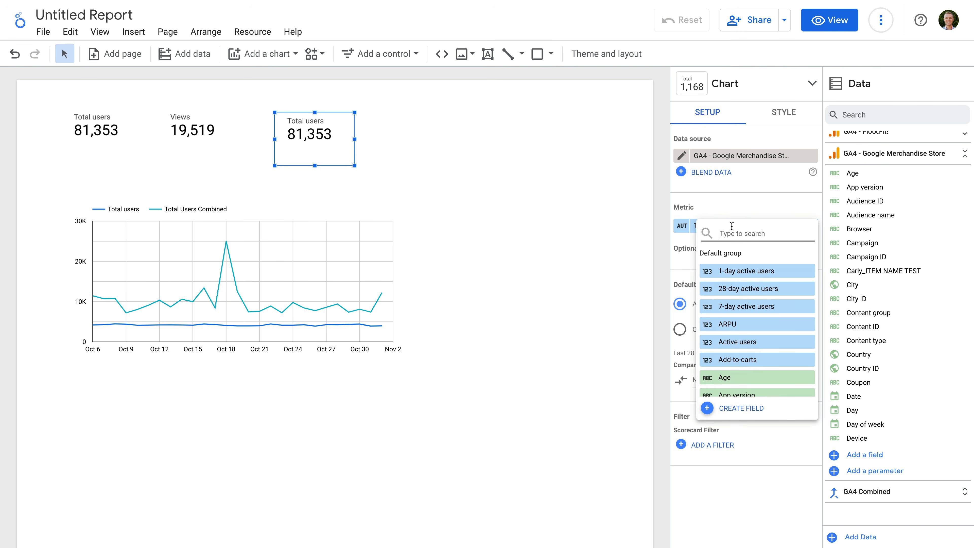
pyautogui.write('conversions')
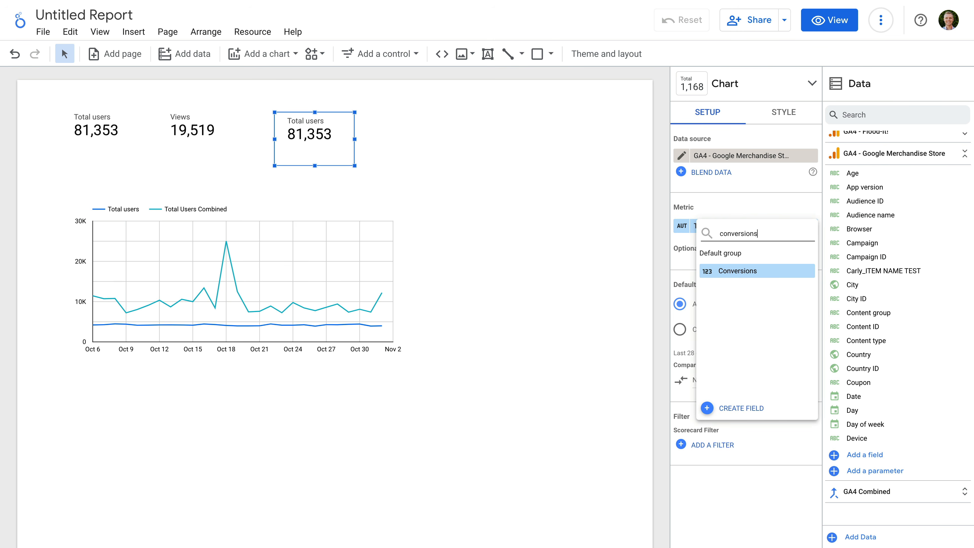
pyautogui.click(738, 271)
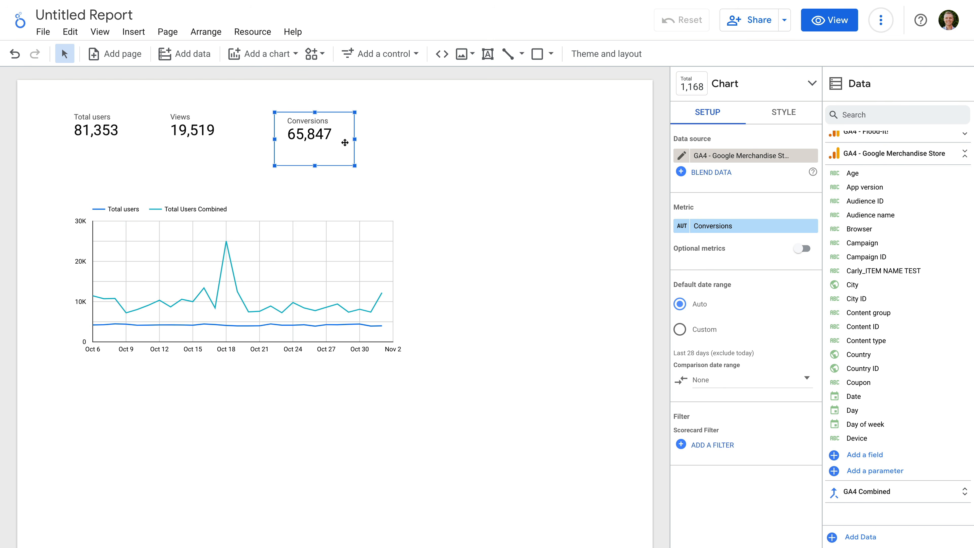
# - Copy and paste the Conversions scorecard and place the copy directly to the right of the original
pyautogui.click(71, 31)
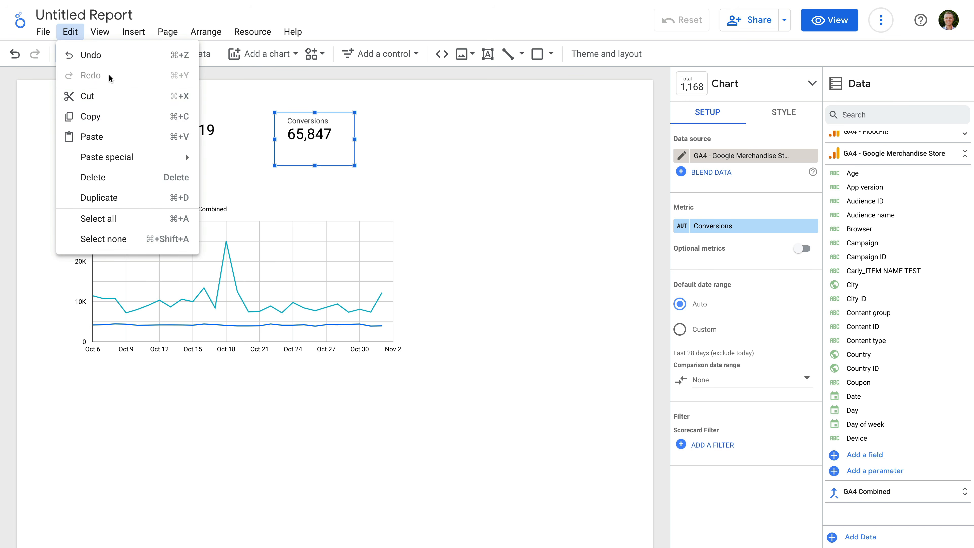
pyautogui.click(120, 116)
pyautogui.click(71, 31)
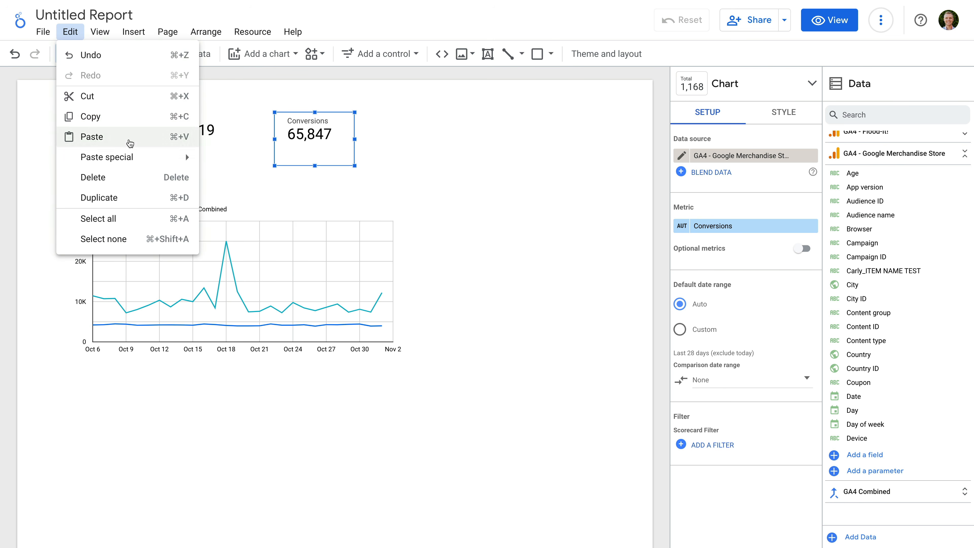
pyautogui.click(130, 143)
pyautogui.moveTo(320, 156); pyautogui.dragTo(385, 144)
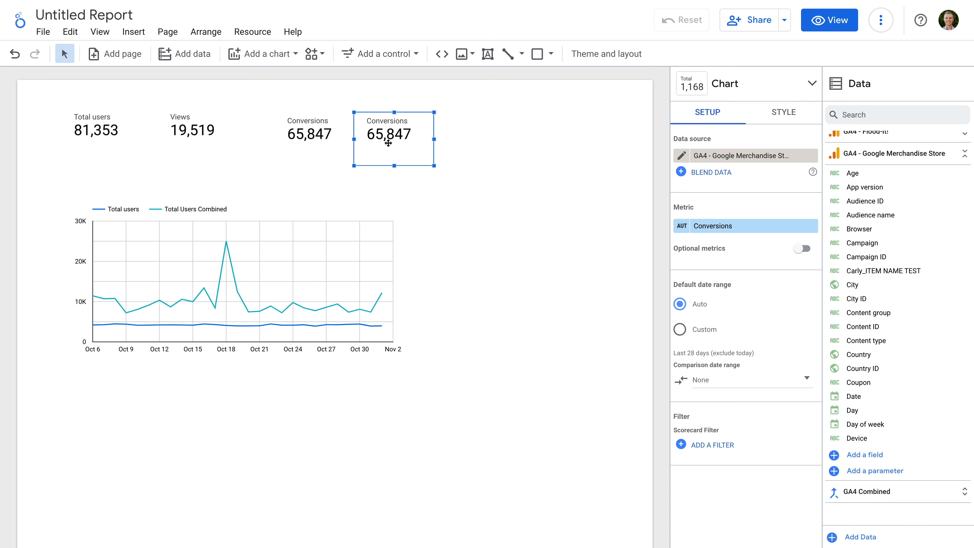
# - Change the copied Conversions scorecard's data source to GA4 - Flood-It! and deselect the scorecard
pyautogui.click(725, 155)
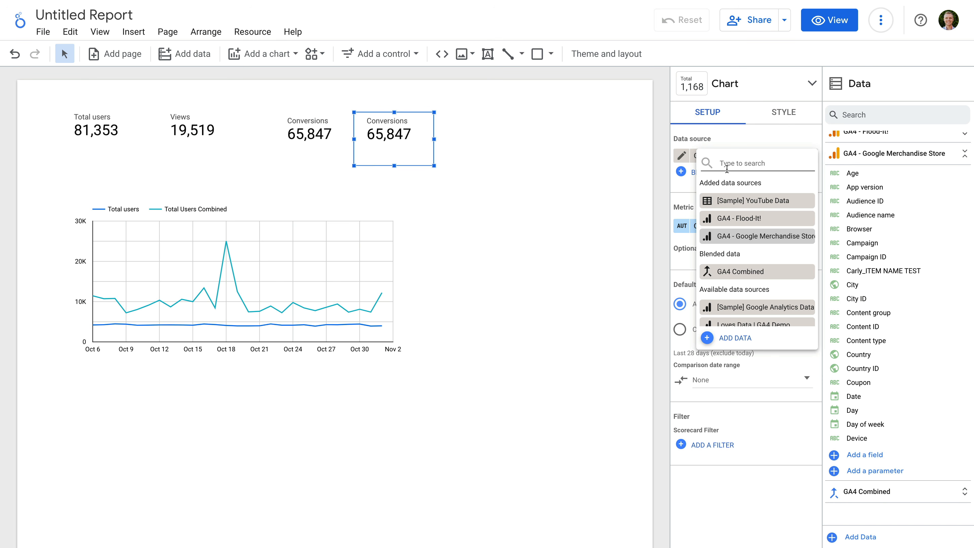
pyautogui.click(737, 219)
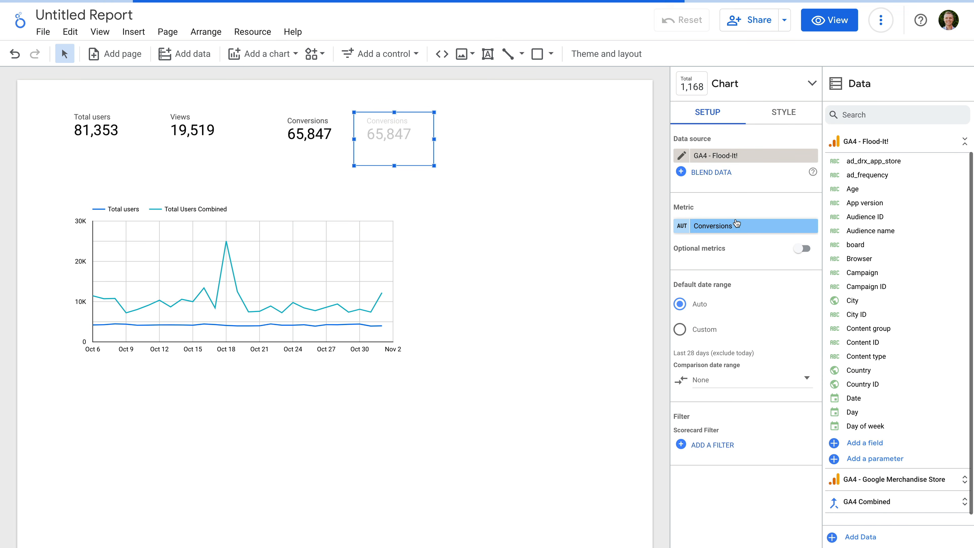
pyautogui.click(466, 152)
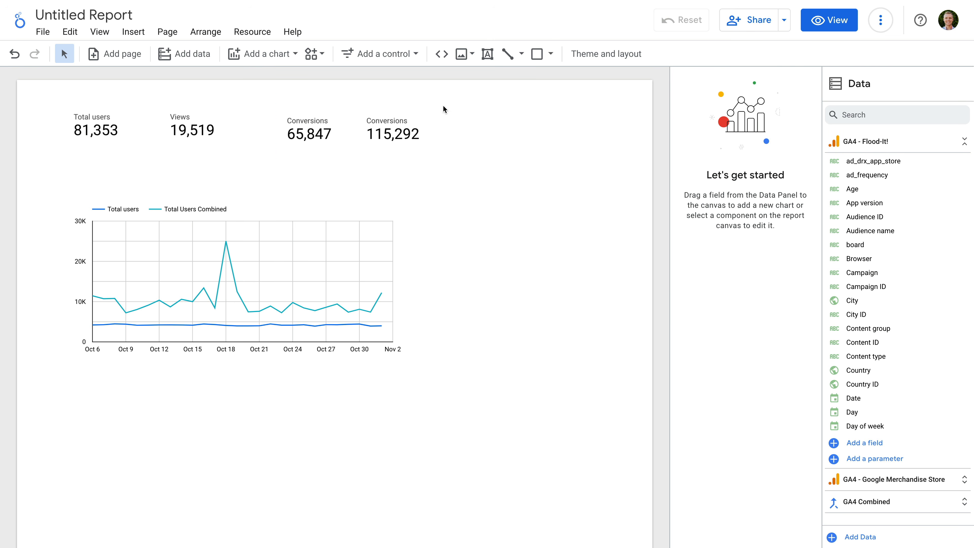
# - Blend the data of the two Conversions scorecards and move the resulting scorecard to the right of both
pyautogui.moveTo(449, 94); pyautogui.dragTo(274, 166)
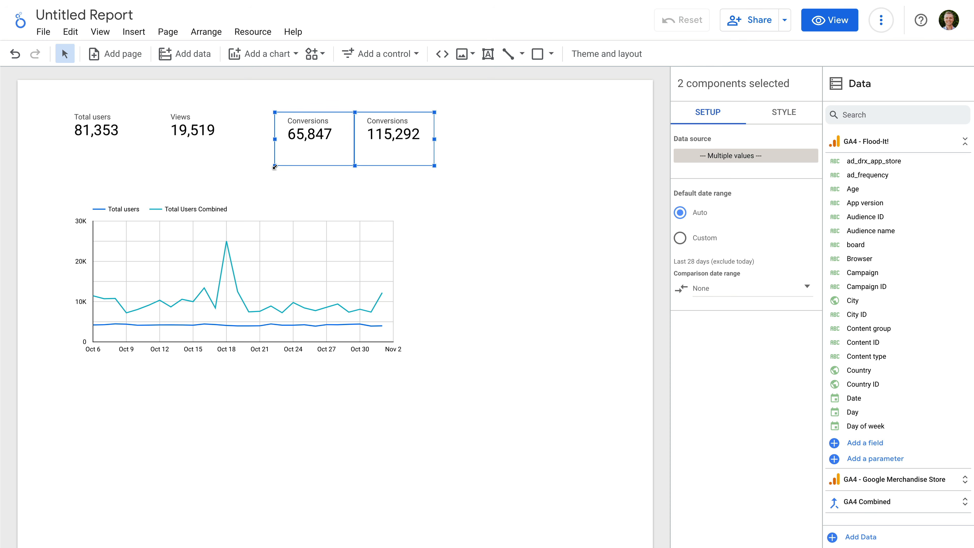
pyautogui.rightClick(368, 136)
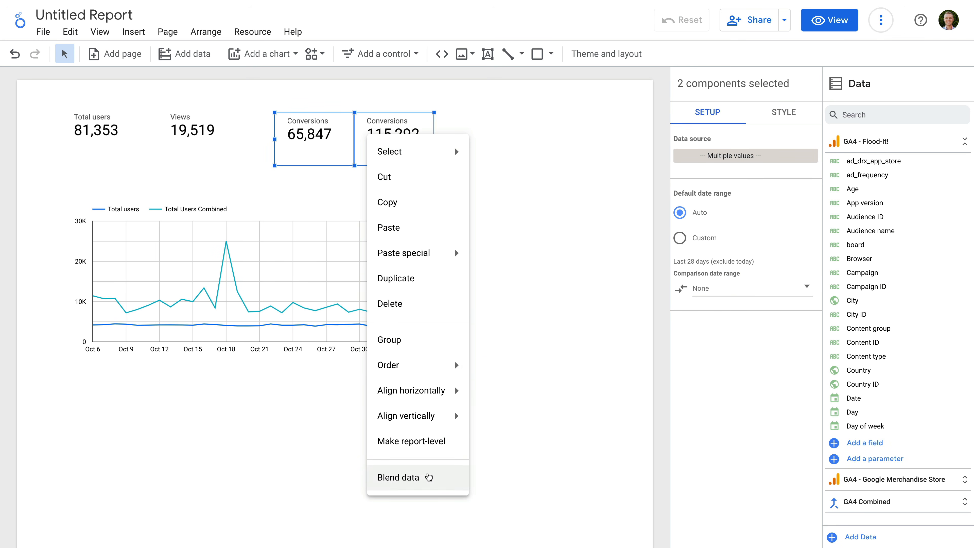
pyautogui.click(429, 477)
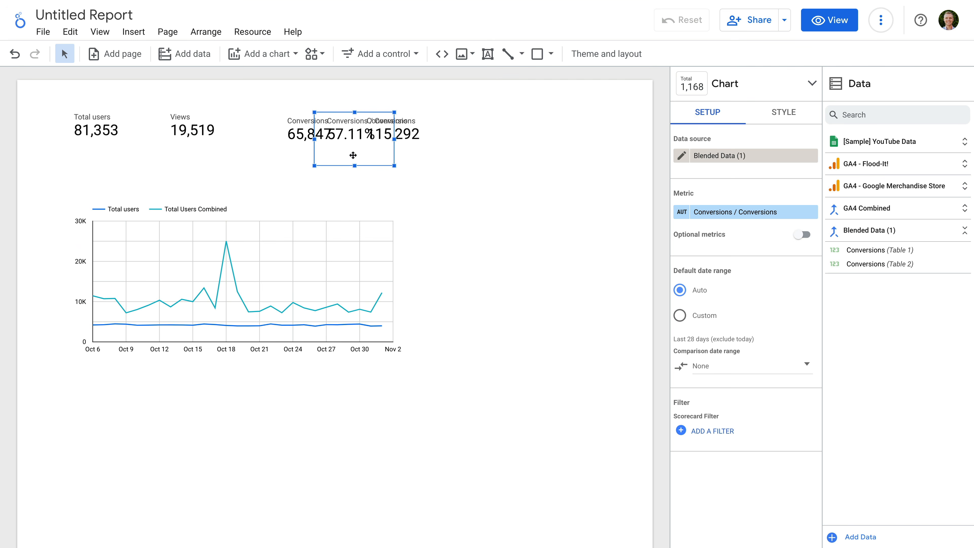
pyautogui.moveTo(352, 155); pyautogui.dragTo(471, 156)
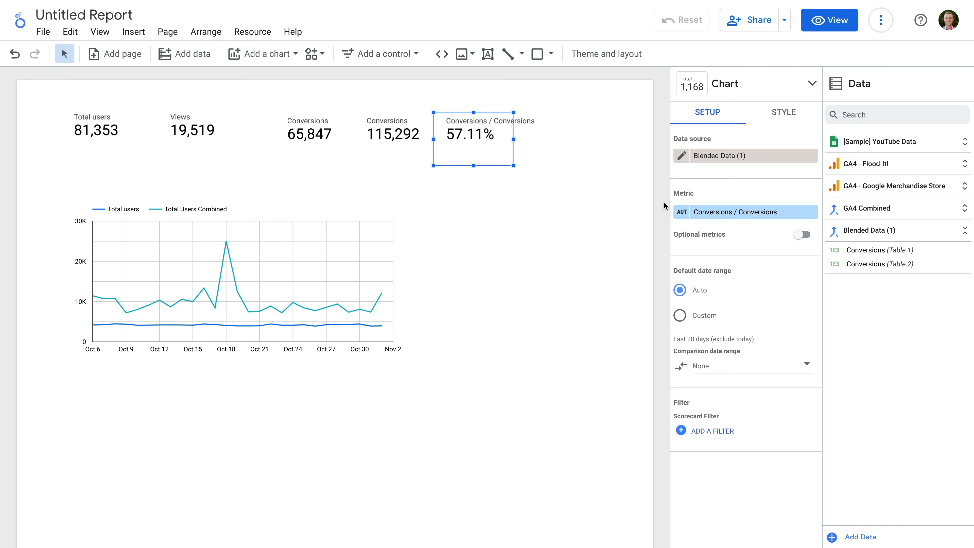
# - Open the blended scorecard's metric for editing and rename it Conversions Combined
pyautogui.click(681, 212)
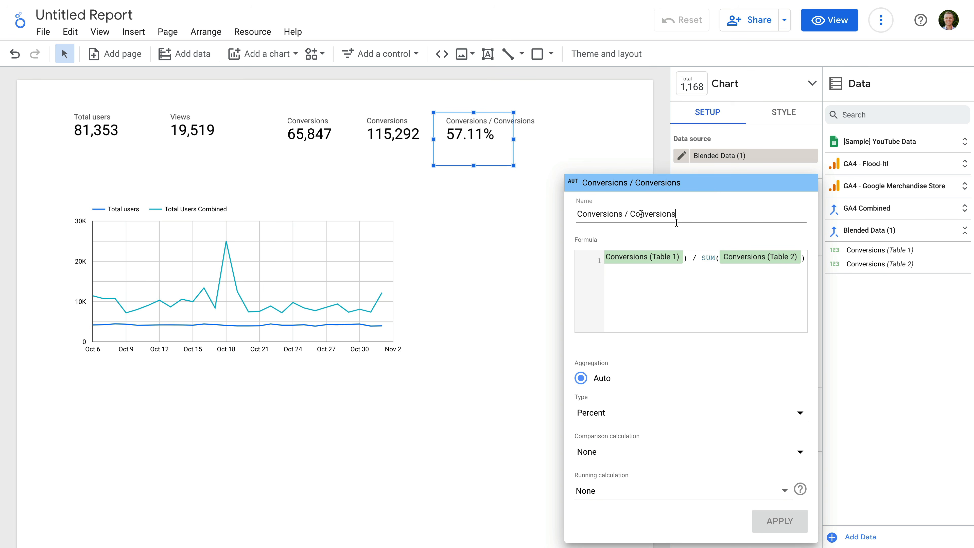
pyautogui.moveTo(631, 214); pyautogui.dragTo(542, 215)
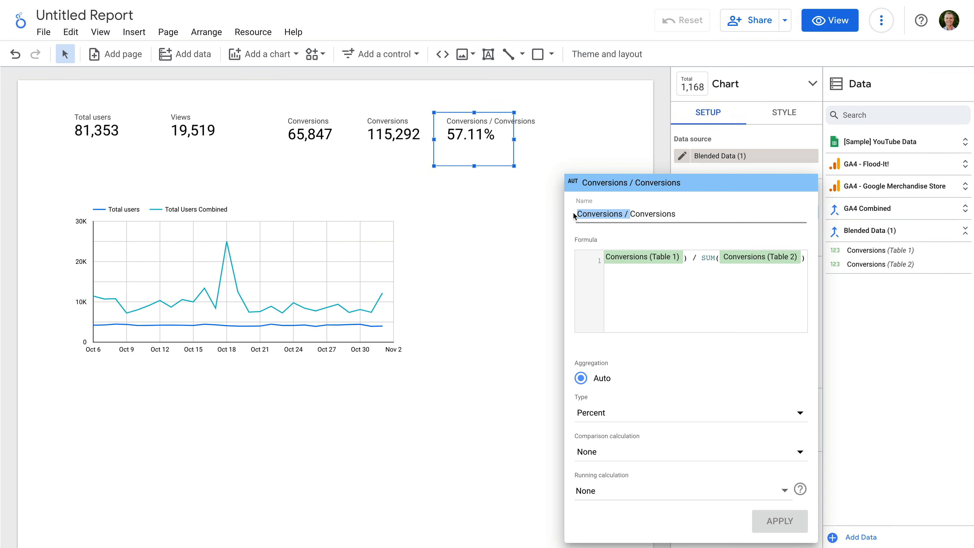
pyautogui.press('BackSpace')
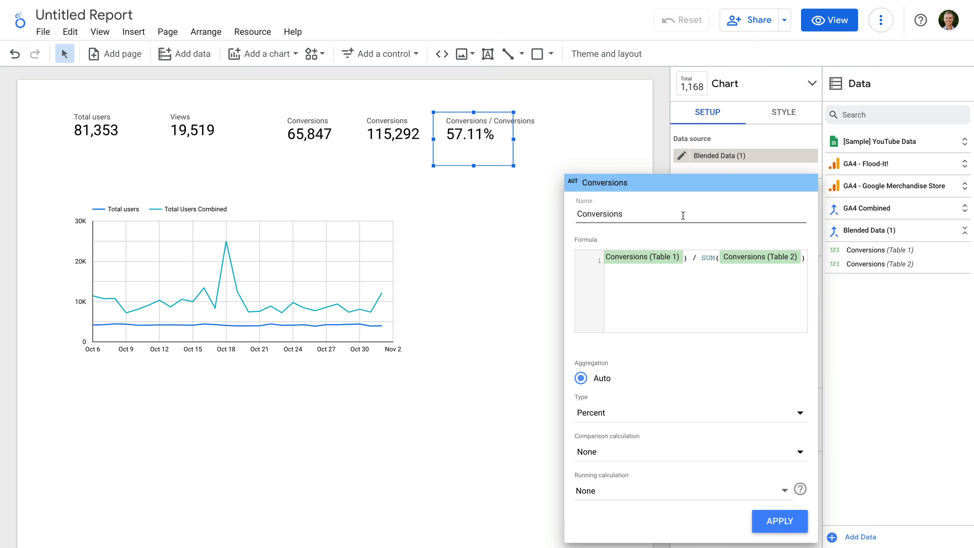
pyautogui.write('Combined')
# - Change the Conversions Combined formula to Conversions (Table 1) + Conversions (Table 2), without the SUM functions
pyautogui.click(701, 258)
pyautogui.moveTo(700, 258); pyautogui.dragTo(685, 258)
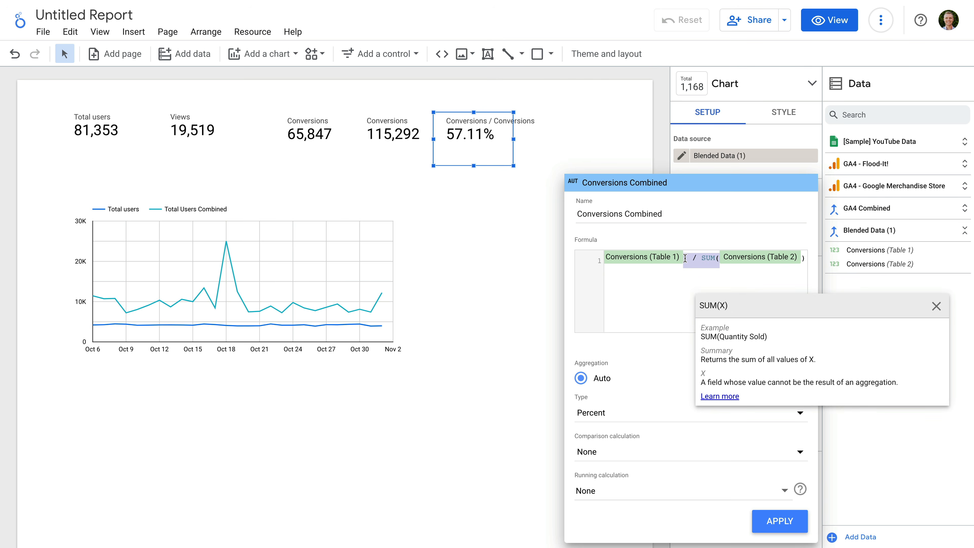
pyautogui.write('+ Conversions (Table')
pyautogui.click(802, 257)
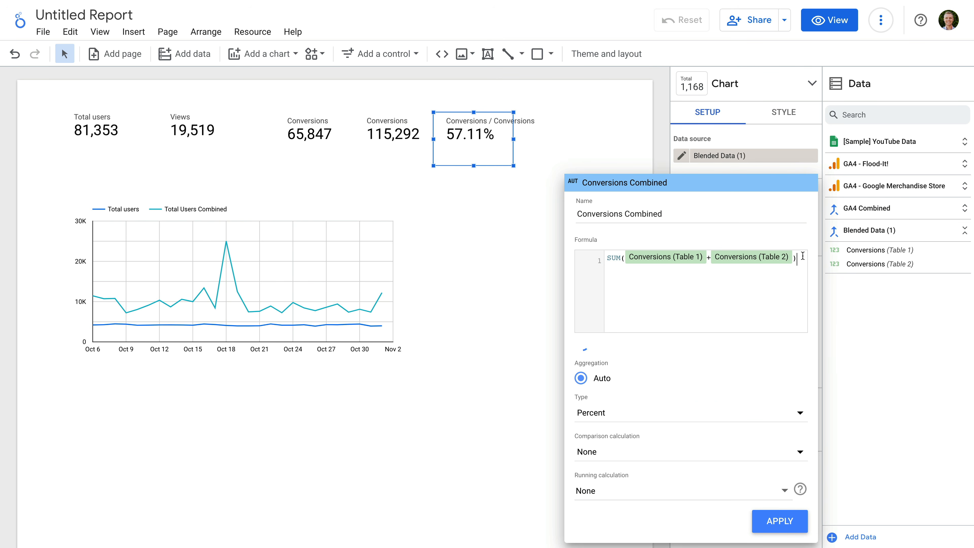
pyautogui.press('BackSpace')
pyautogui.moveTo(625, 260); pyautogui.dragTo(607, 260)
pyautogui.press('BackSpace')
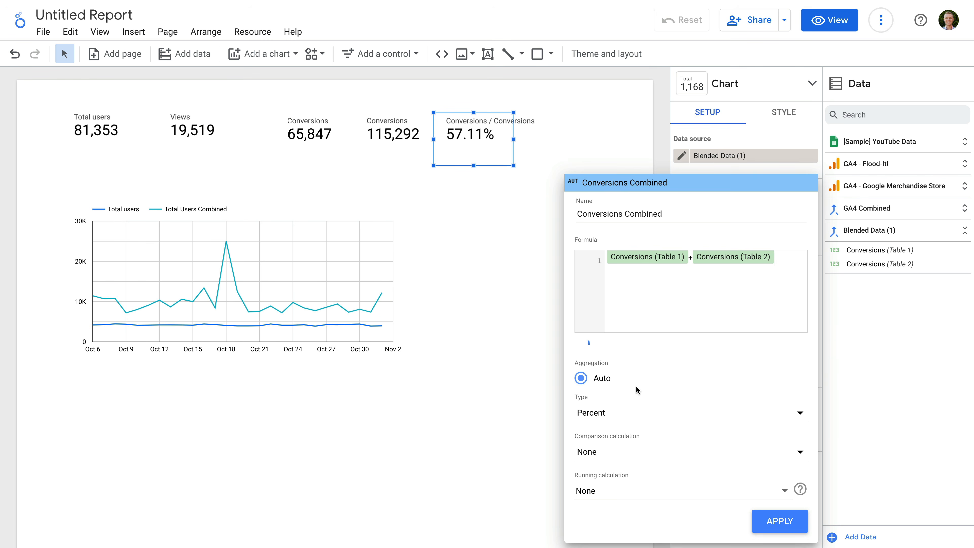
# - Set the Conversions Combined metric's type to Number, apply the changes and close the field editor
pyautogui.click(626, 414)
pyautogui.moveTo(653, 424)
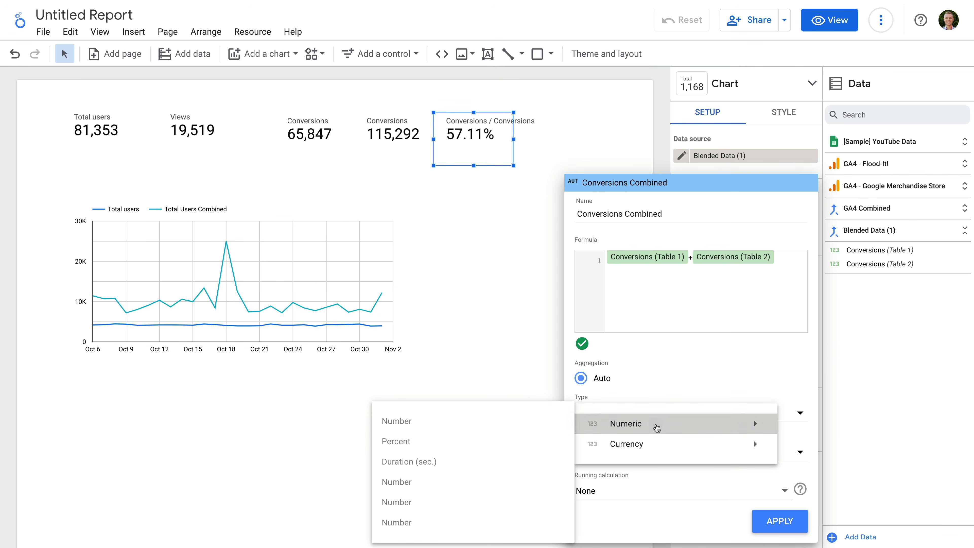
pyautogui.click(544, 420)
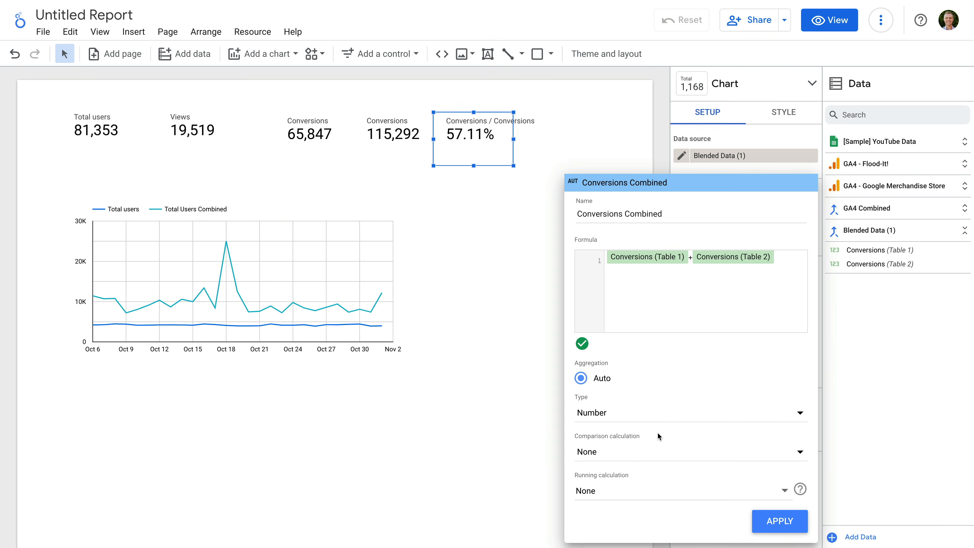
pyautogui.click(780, 521)
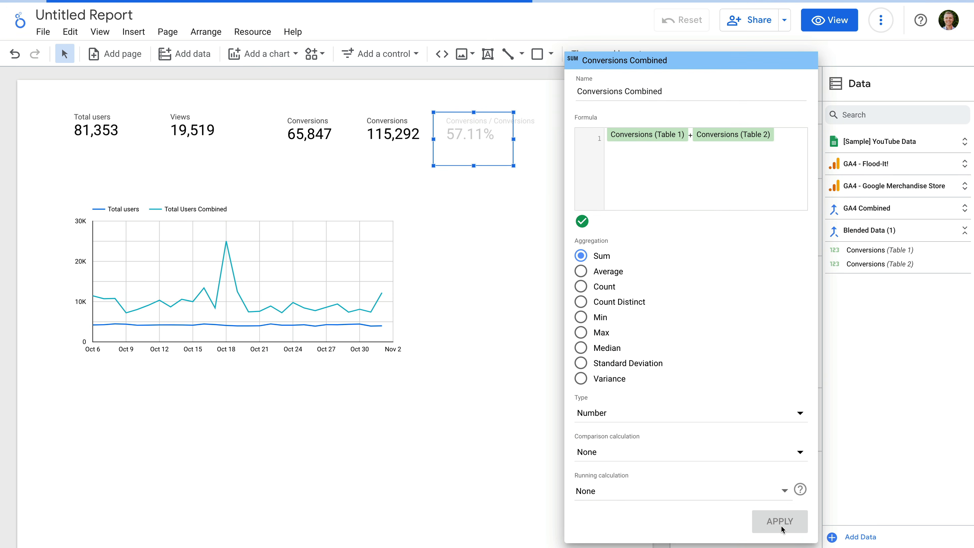
pyautogui.click(496, 283)
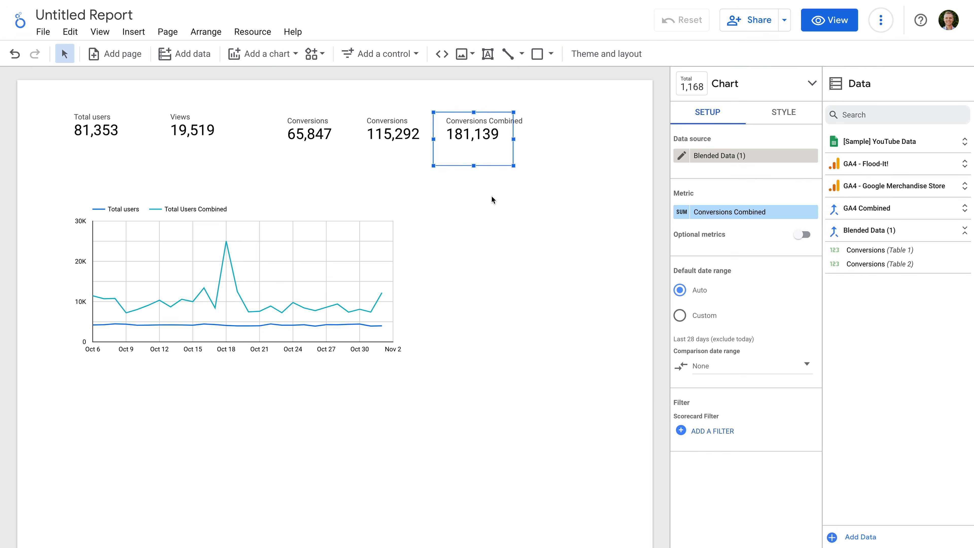